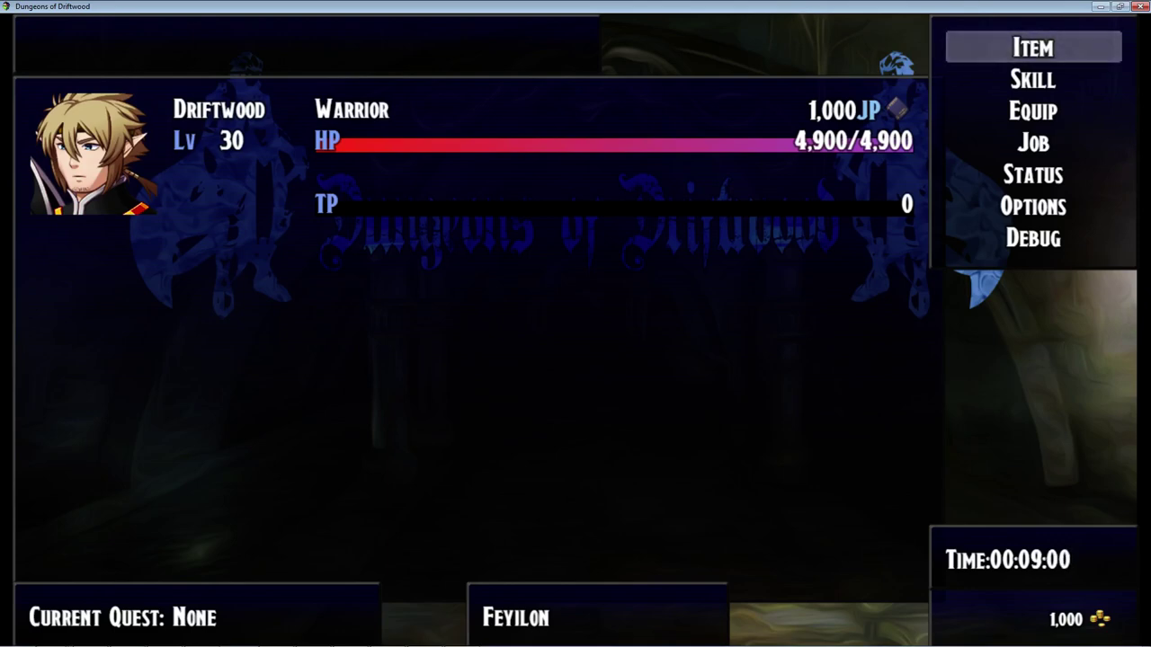
- Close the game menu and walk the hero north, west and east across the rainy world map
key("Escape")
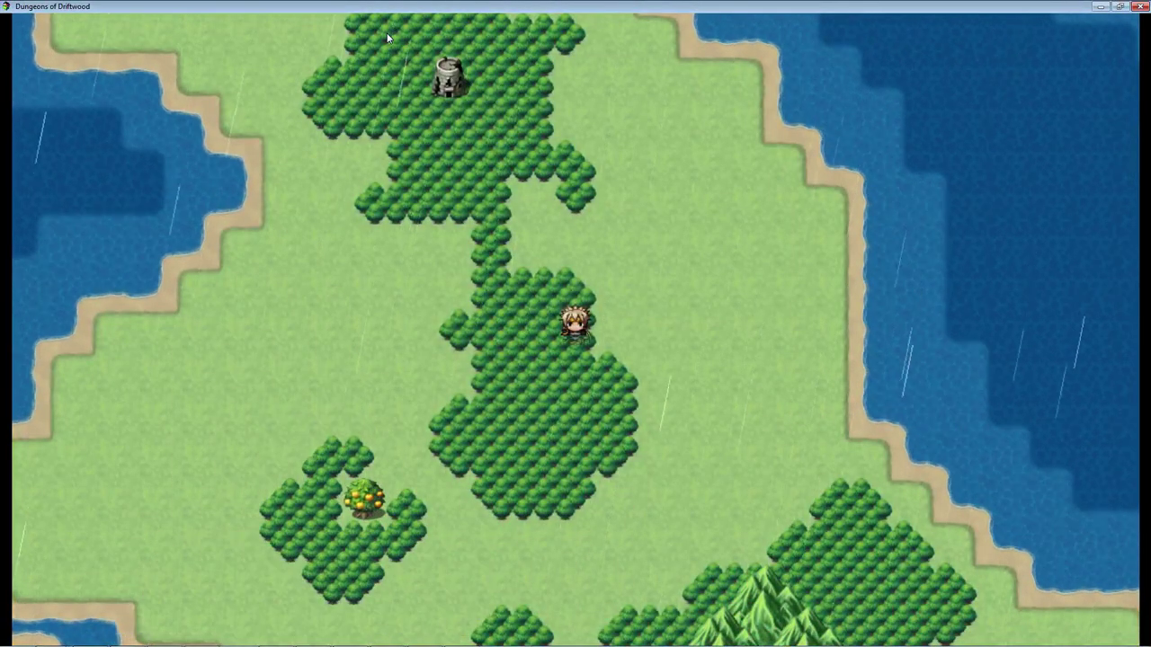
key("Up")
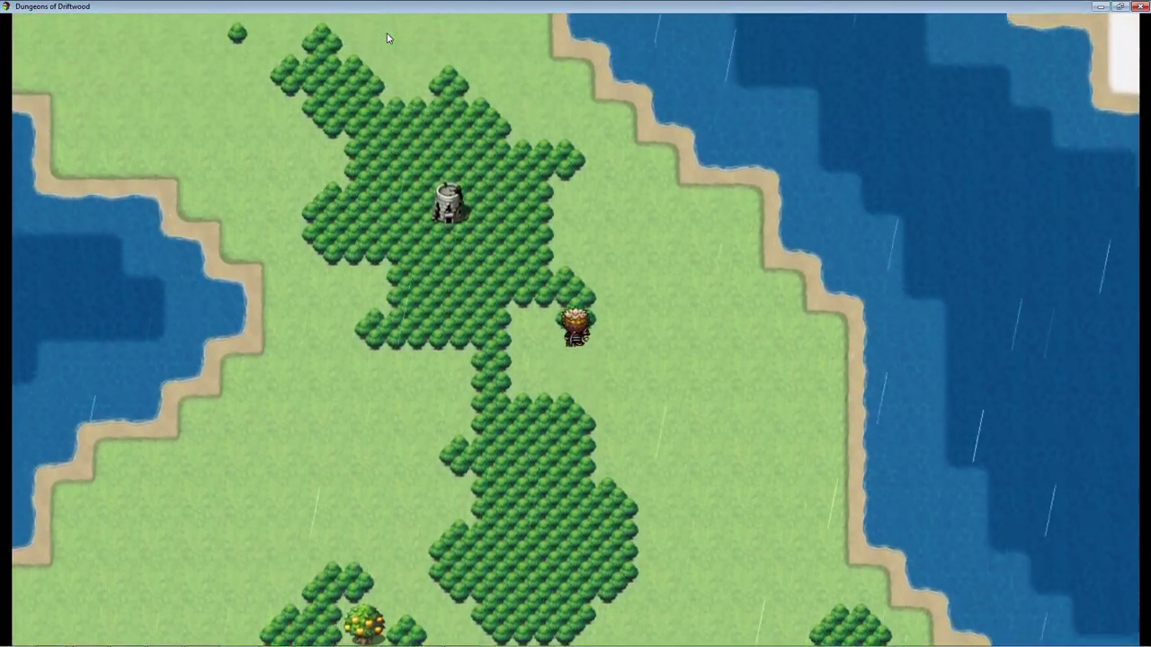
key("Up")
key("Left")
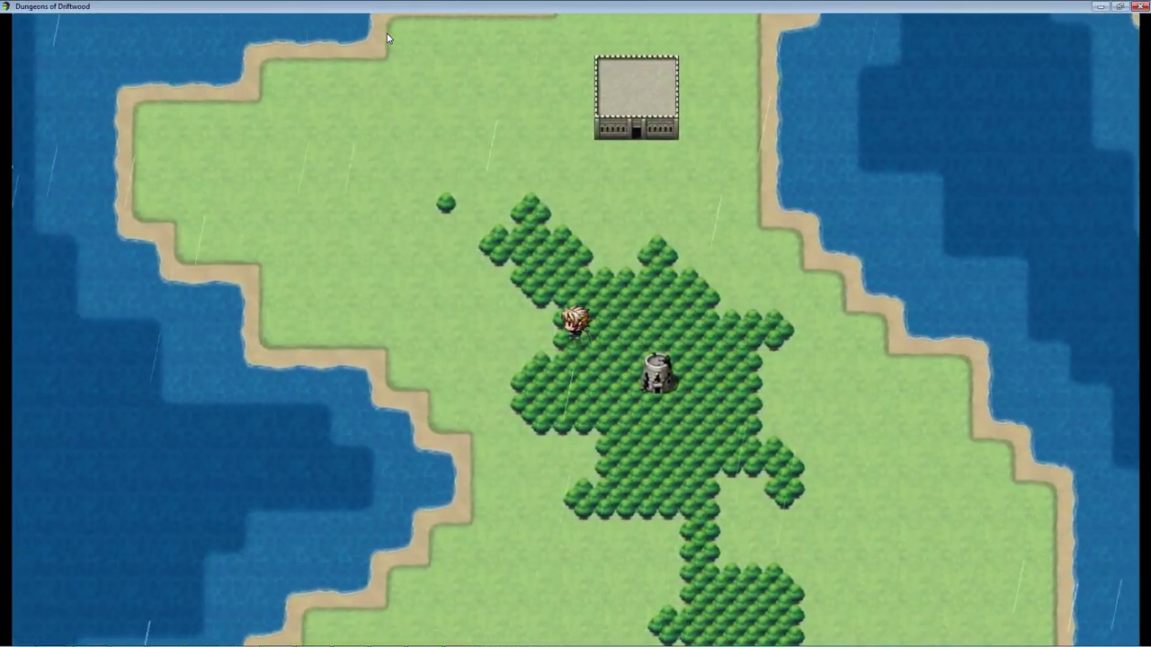
key("Up")
key("Left")
key("Down")
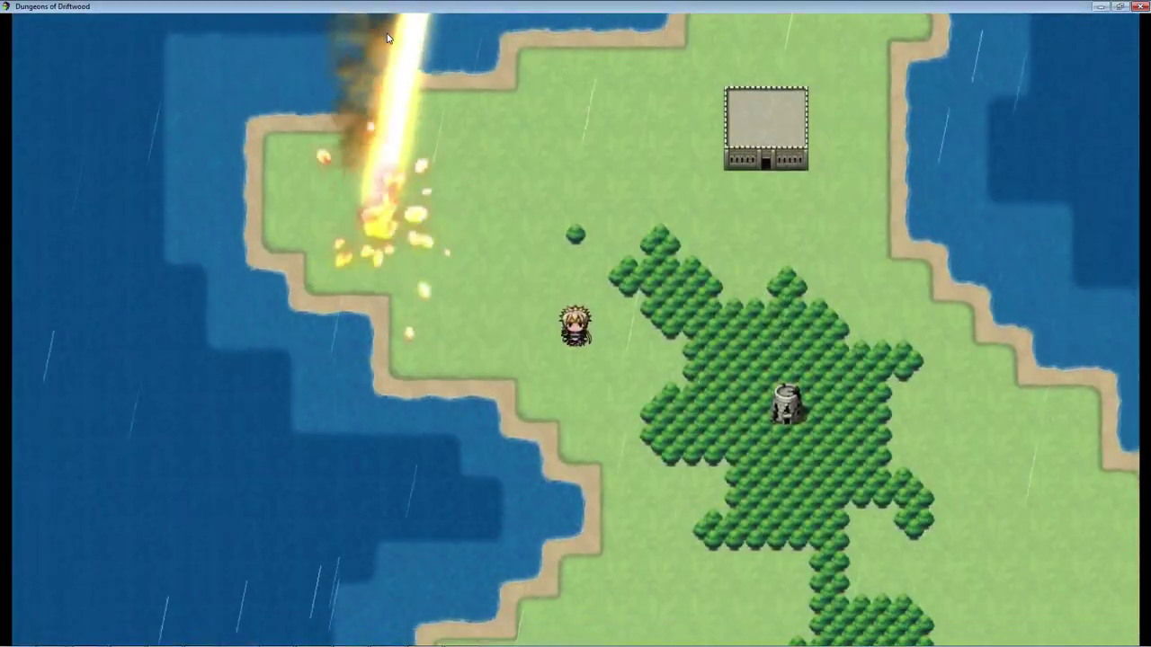
key("Right")
key("Down")
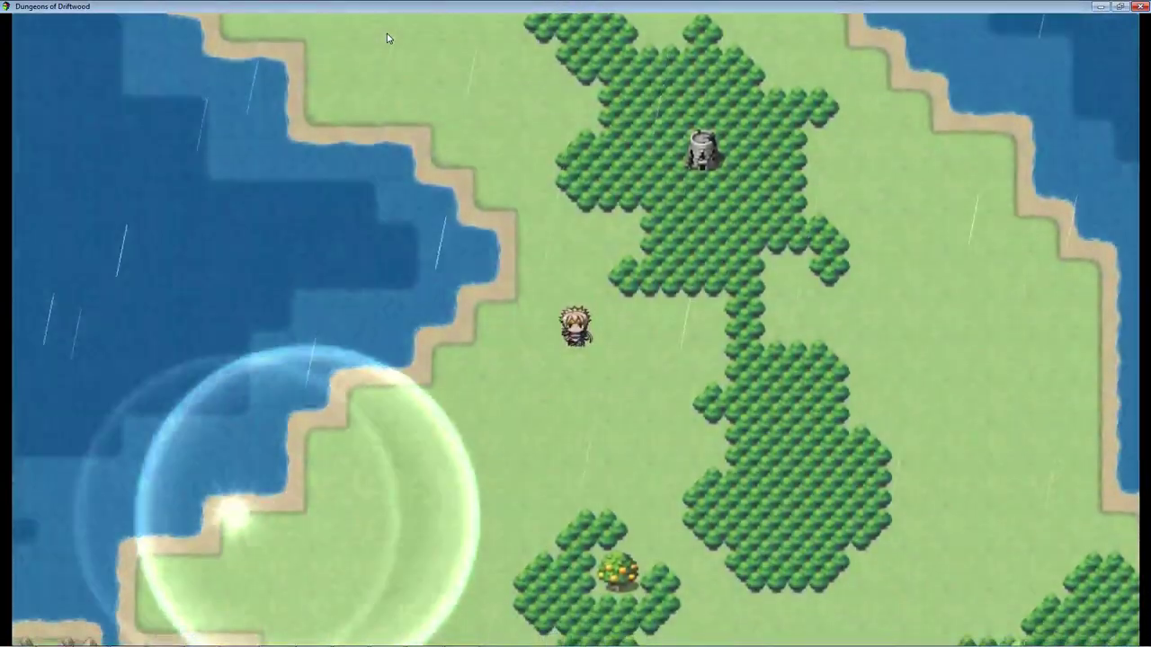
key("Down")
key("Right")
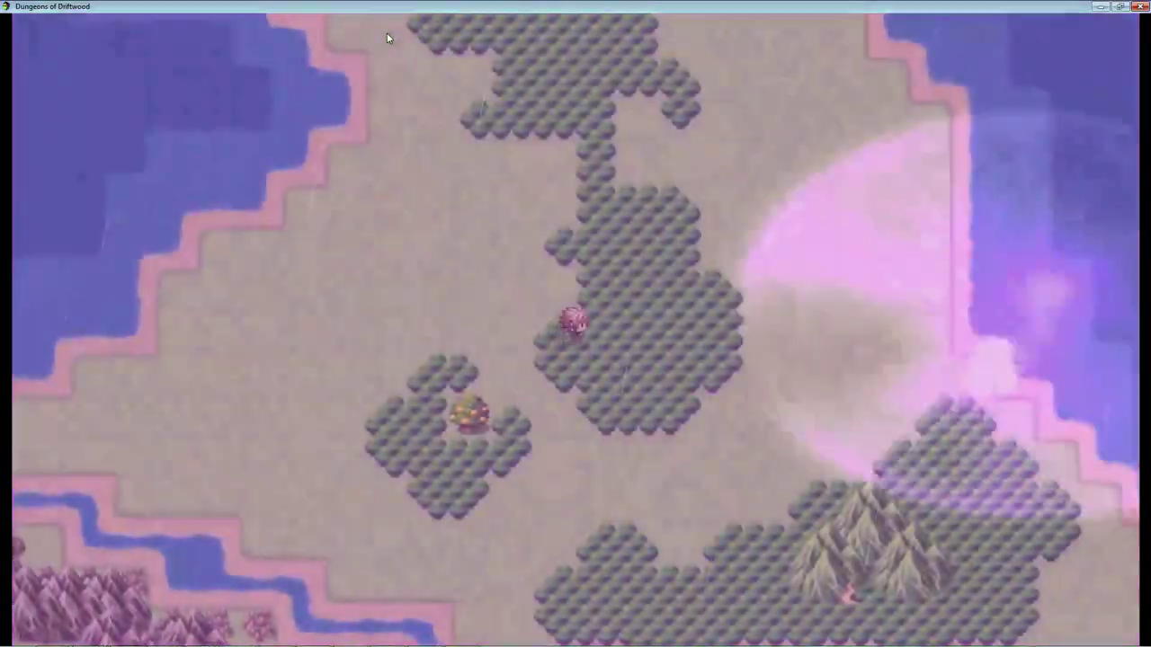
key("Right")
key("Left")
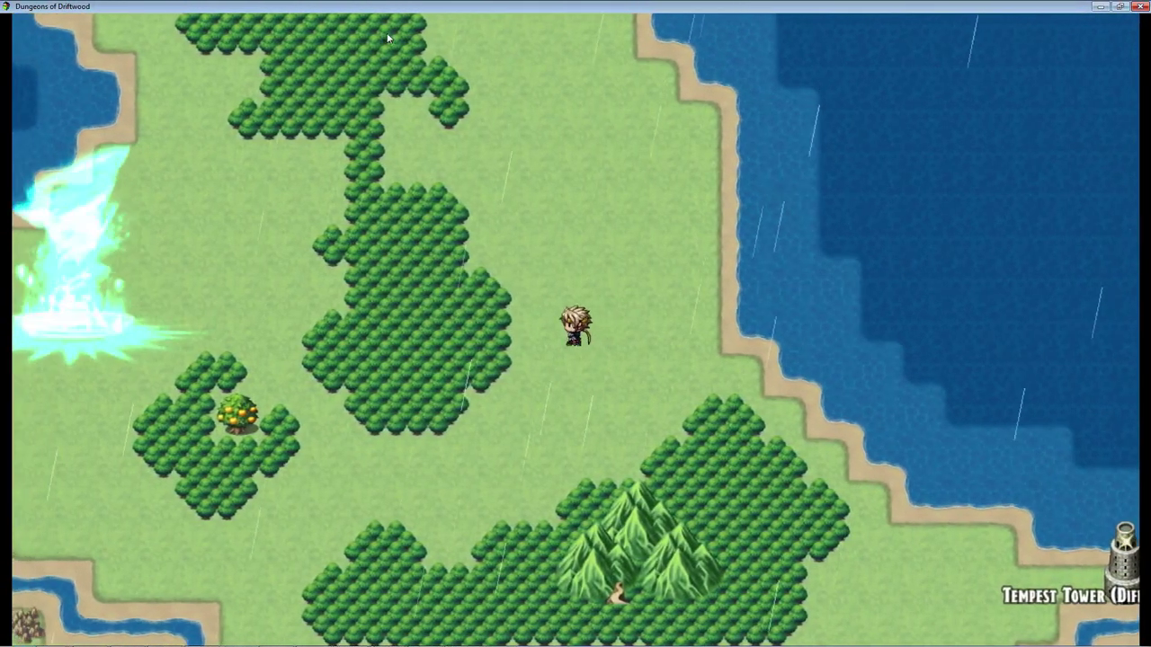
- Walk the hero through the forest past the tower while animations play, then close the playtest
key("Down")
key("Down")
key("Left")
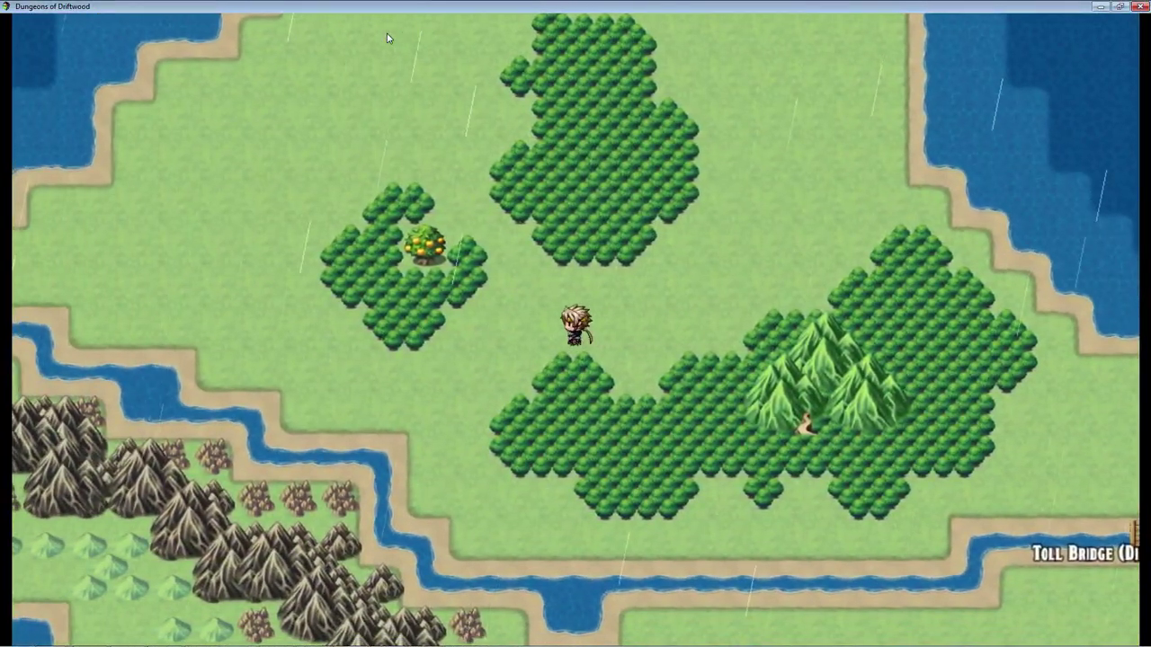
key("Left")
key("Up")
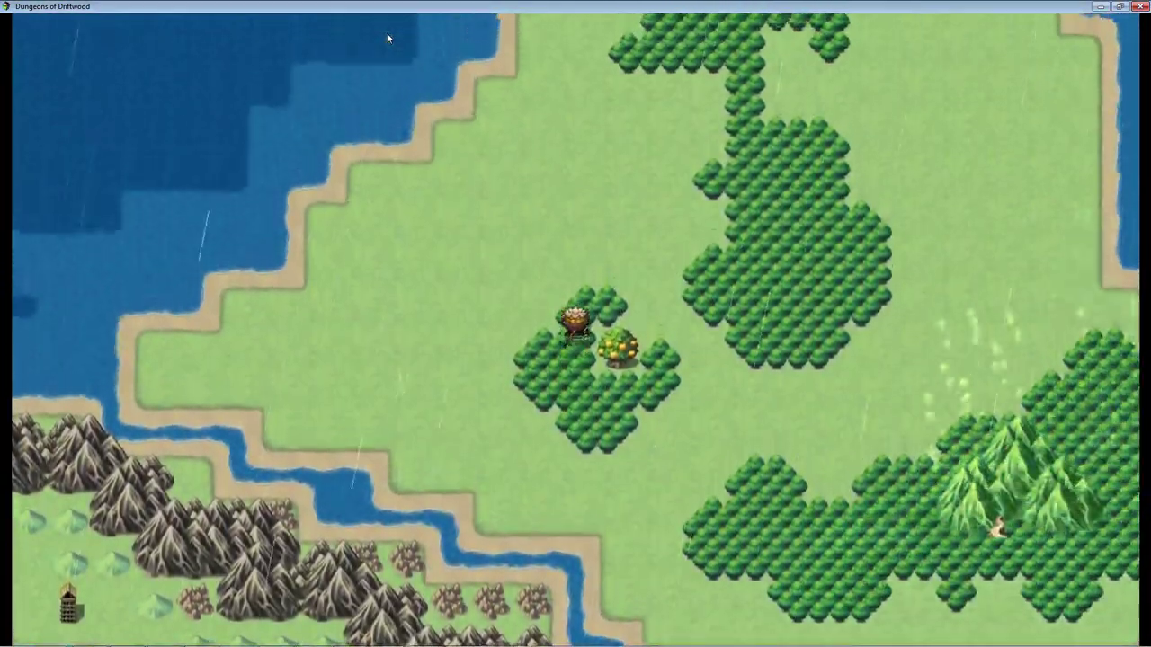
key("Right")
key("Up")
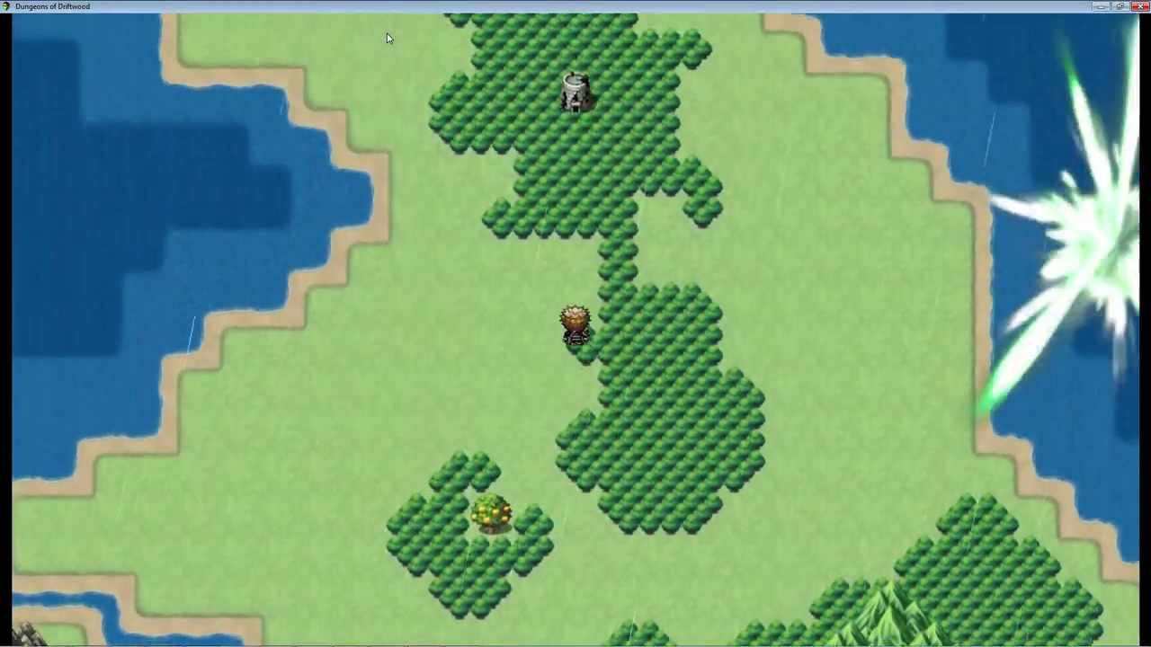
key("Up")
key("Right")
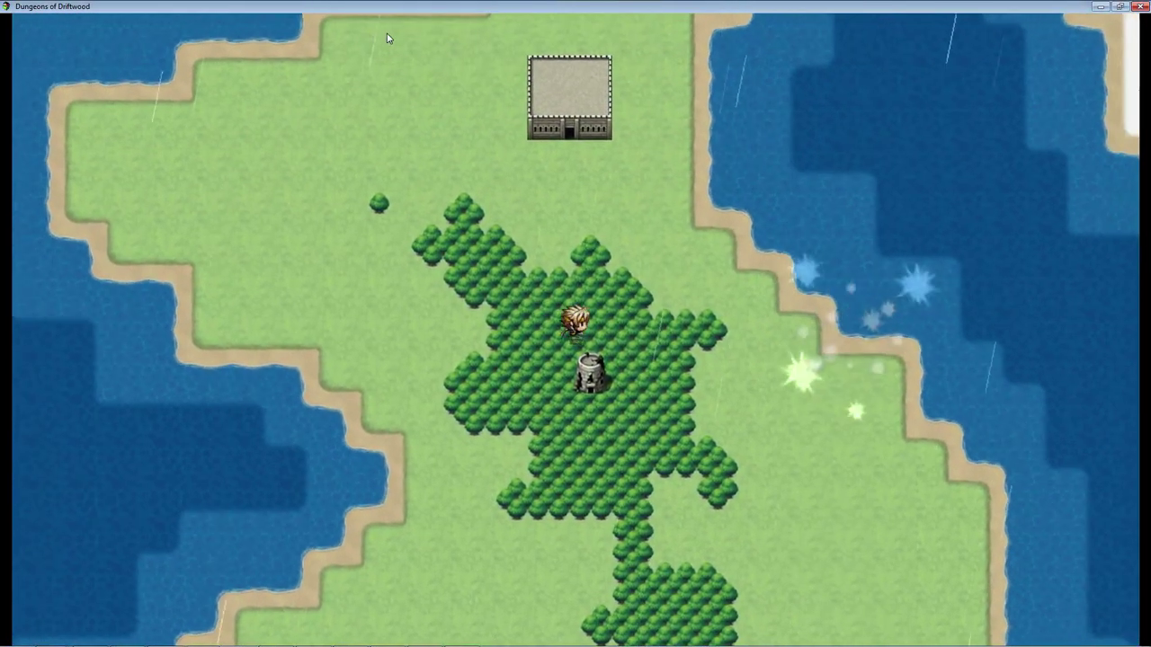
key("Down")
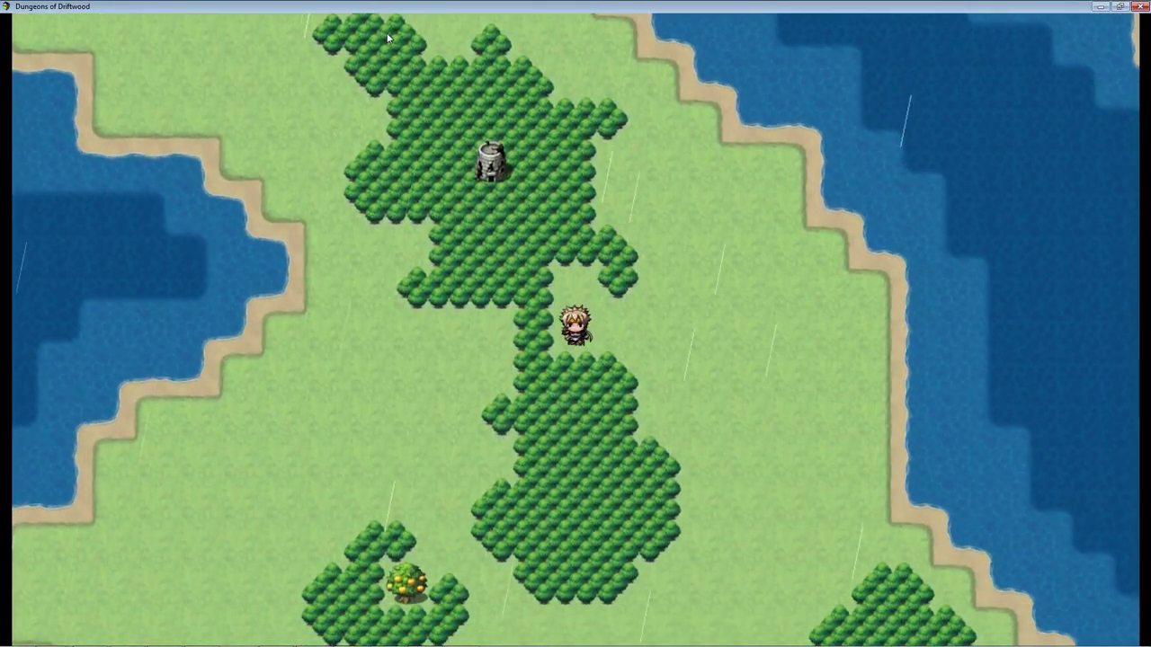
key("Down")
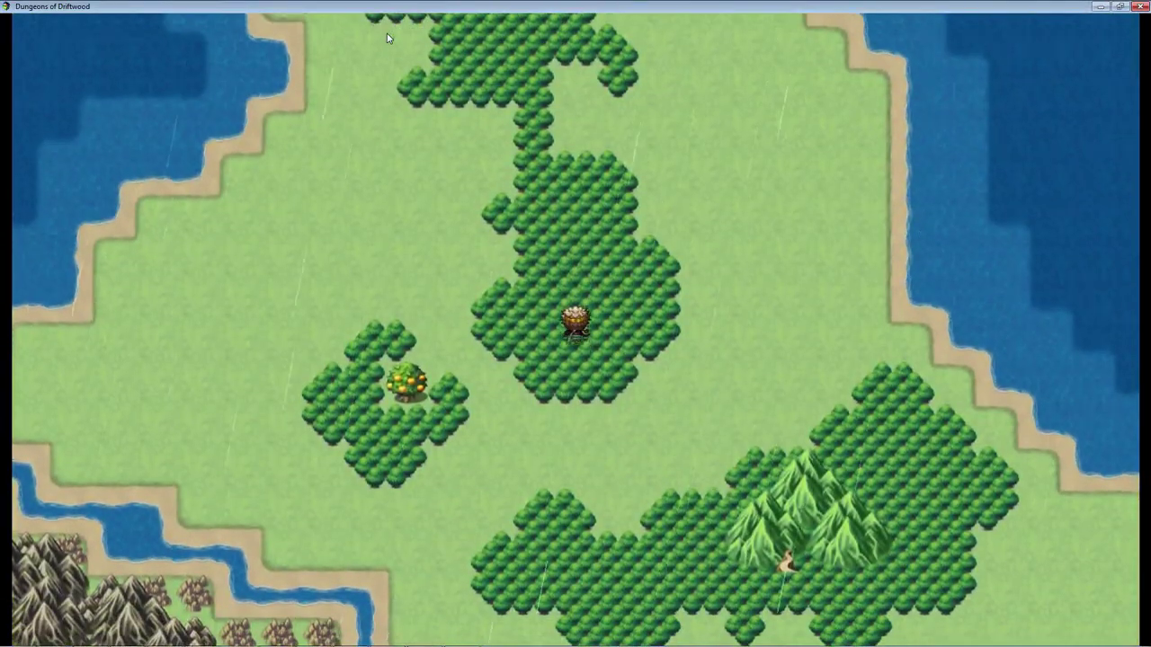
key("Up")
key("Down")
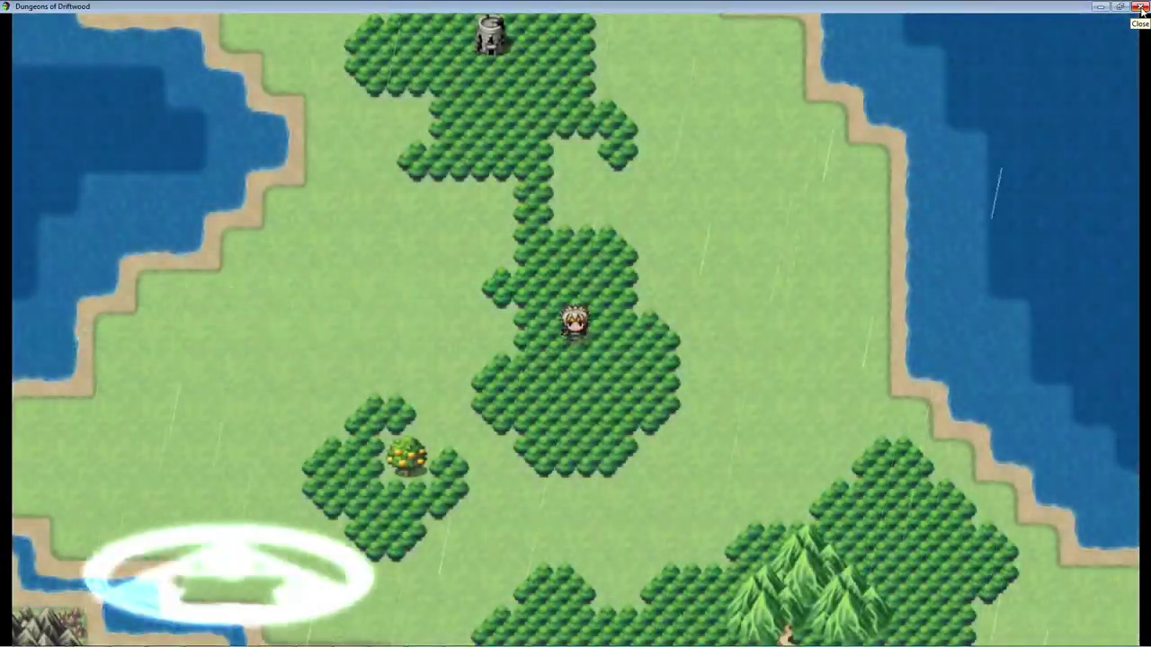
left_click(1140, 7)
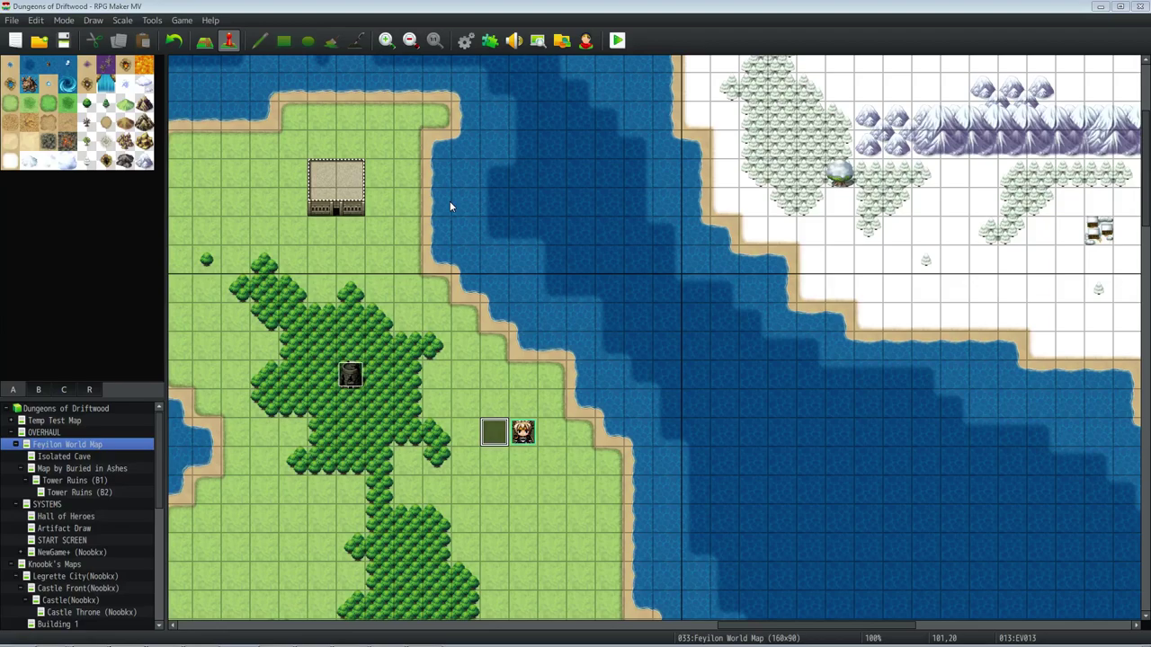
- In the Animations database, set 0002 Hit Effect's position to Screen, then back to Center
left_click(476, 49)
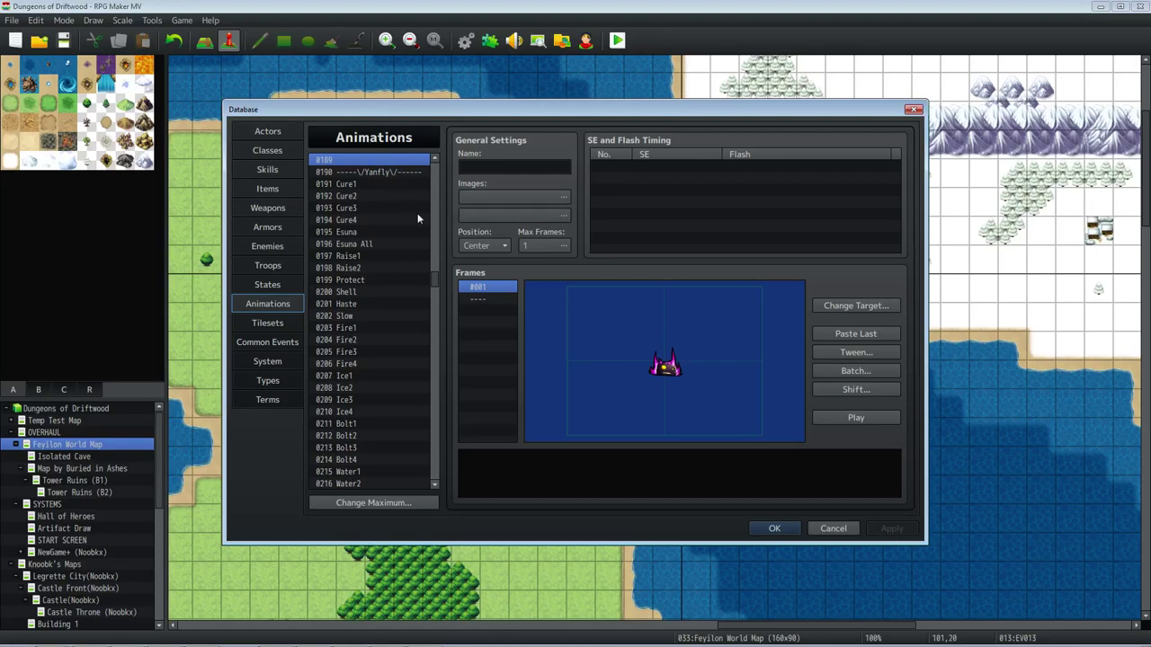
left_click_drag(435, 279, 420, 149)
left_click(422, 171)
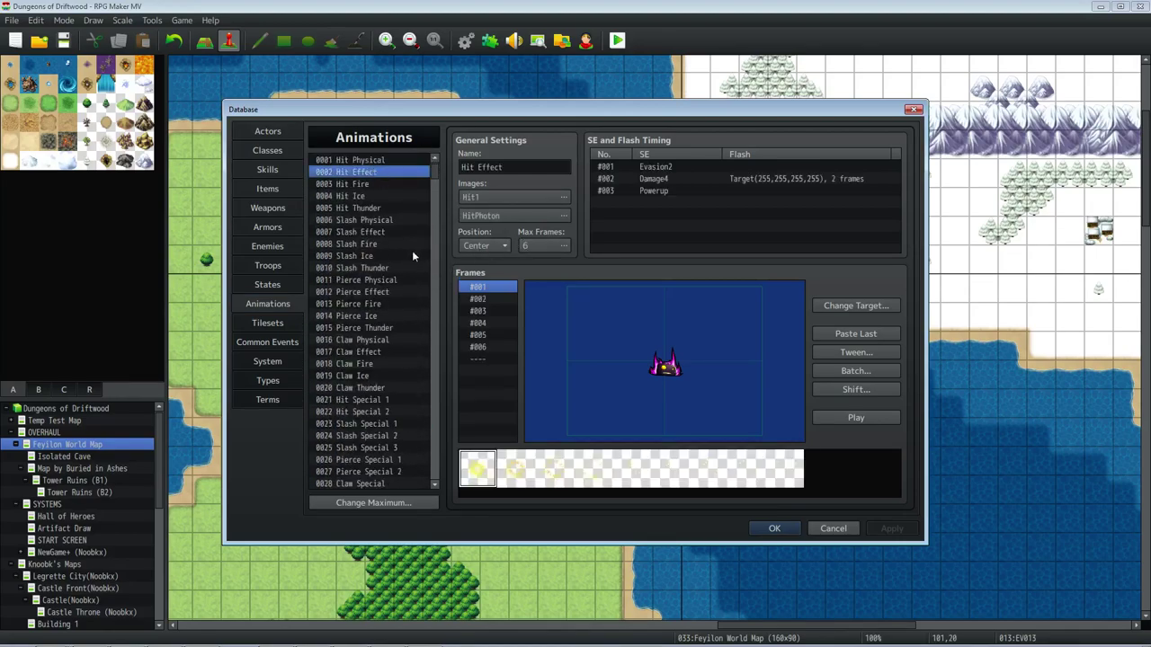
left_click(484, 245)
left_click(481, 304)
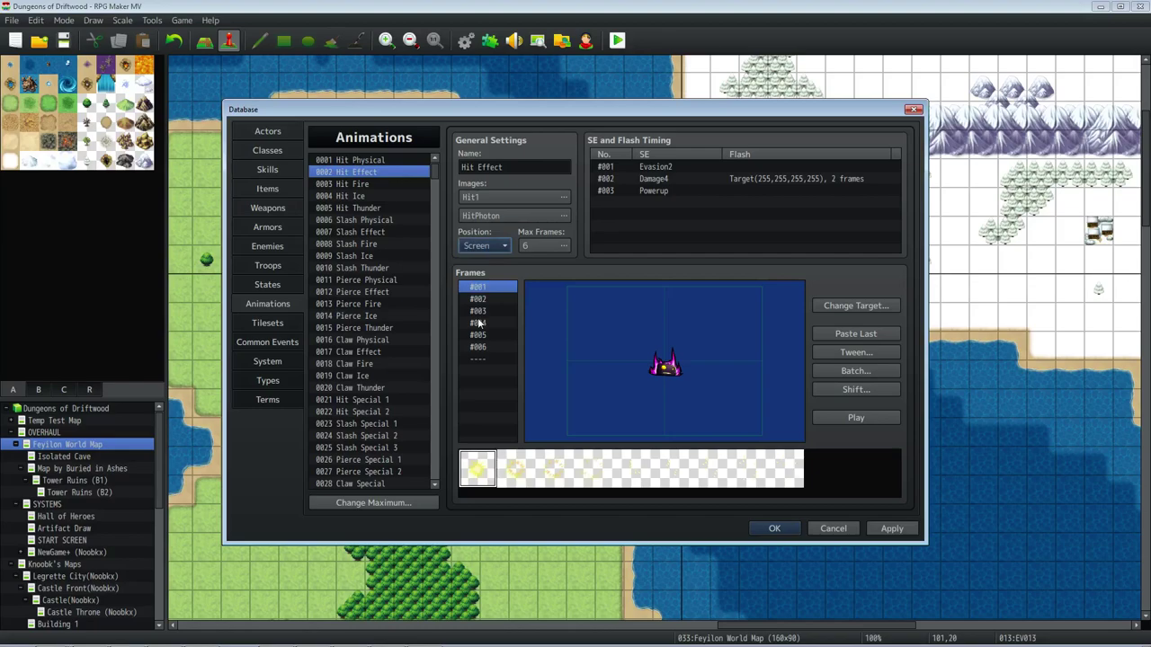
left_click(483, 245)
left_click(486, 275)
- Browse from 0093 Wind All 1 down to Neutral One 1, leaving its position at Screen
mouse_move(435, 176)
left_mouse_down()
mouse_move(429, 216)
mouse_move(428, 176)
left_mouse_up()
left_click_drag(430, 172, 432, 222)
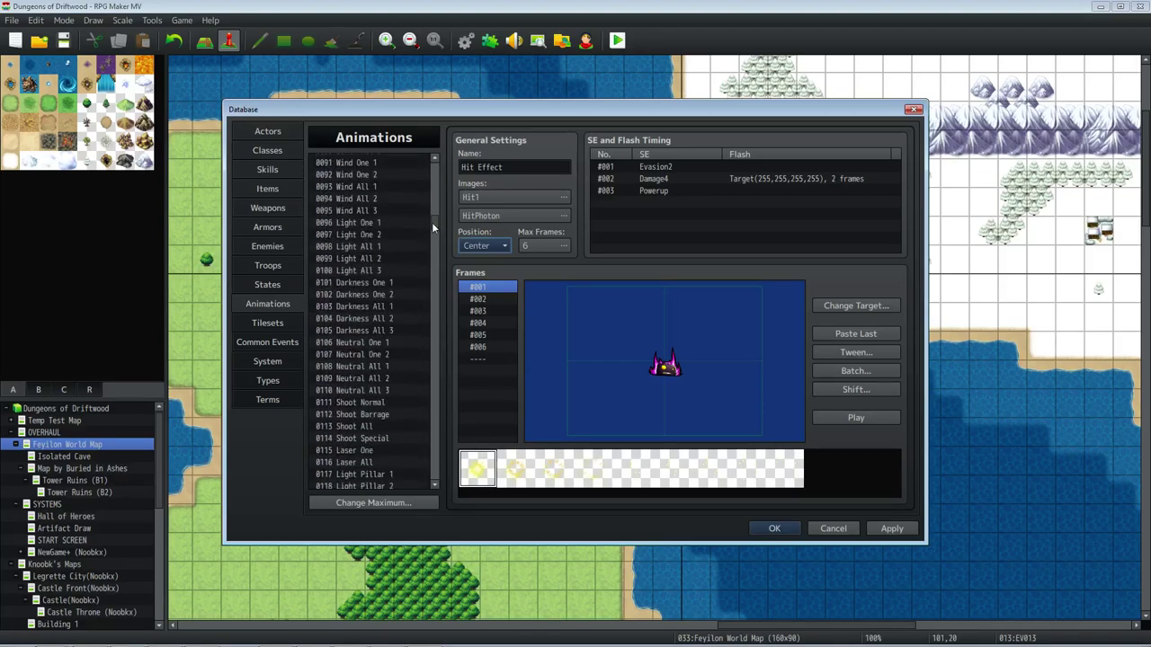
left_click(381, 188)
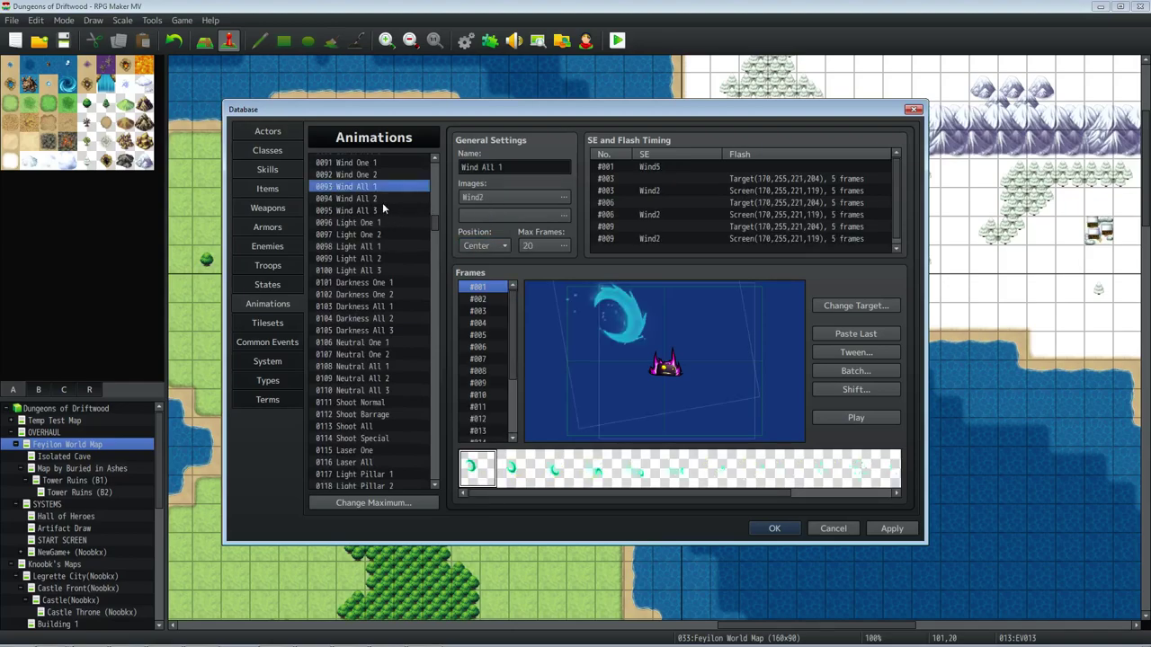
key("Down")
key("Down")
key("Down")
key("Down")
key("Down")
key("Down")
key("Down")
key("Down")
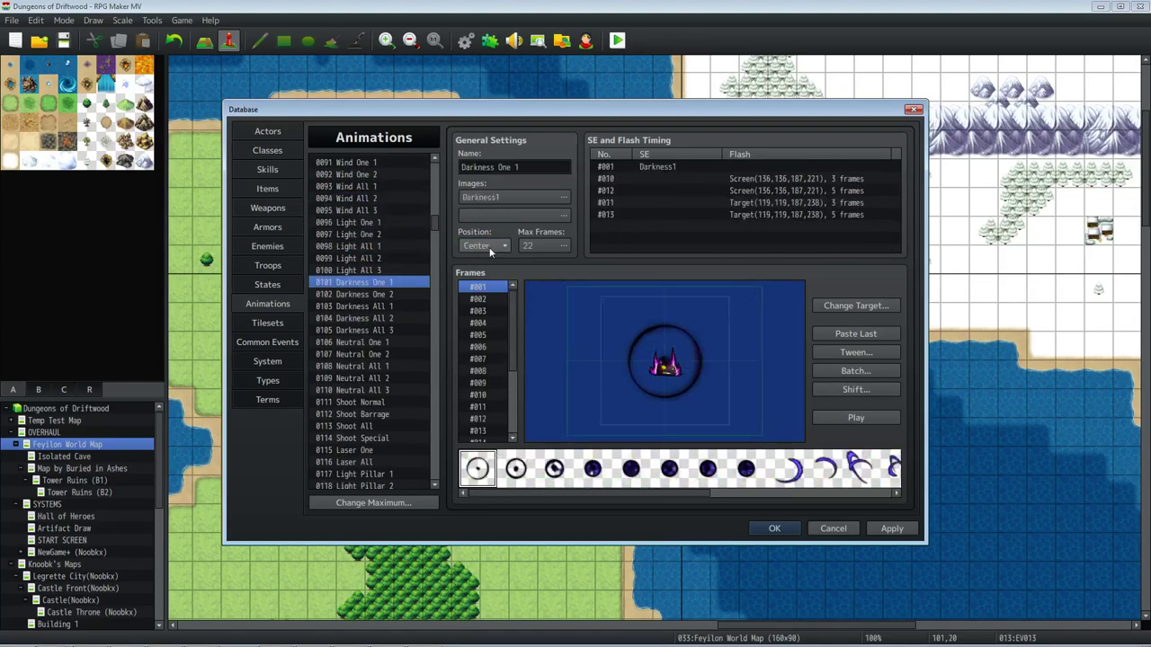
key("Down")
key("Down")
key("Down")
key("Down")
key("Down")
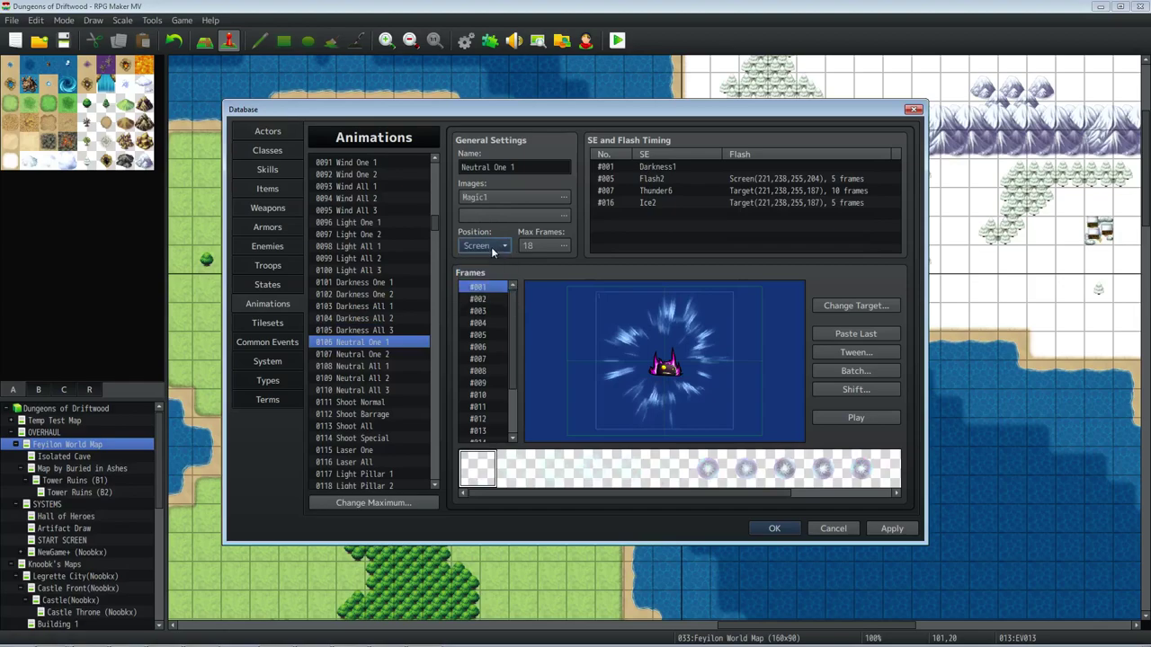
left_click(491, 246)
left_click(481, 303)
- Step down to 0129 Item Awarded, then scroll to the list's end and select 0505 Test1111
key("Up")
key("Up")
key("Up")
key("Up")
key("Down")
key("Down")
key("Down")
key("Down")
key("Down")
key("Down")
key("Down")
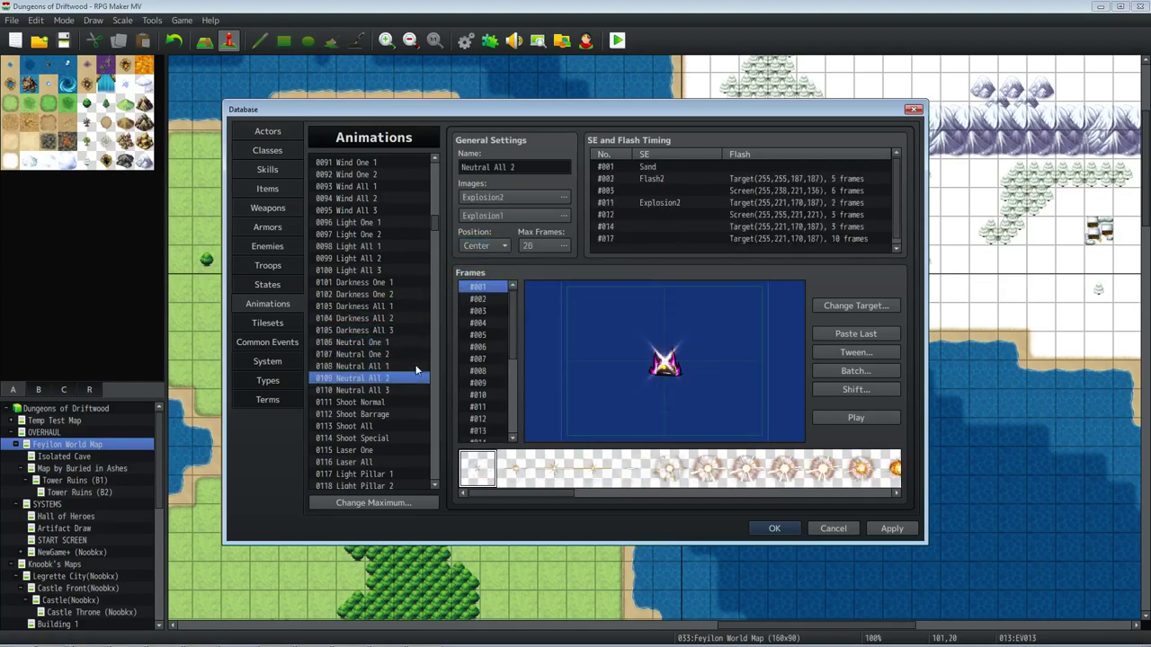
key("Down")
key("Down")
key("Down")
key("Down")
key("Down")
key("Down")
key("Down")
key("Down")
key("Down")
key("Down")
key("Down")
key("Down")
key("Down")
key("Down")
key("Down")
key("Down")
key("Down")
key("Down")
key("Down")
key("Down")
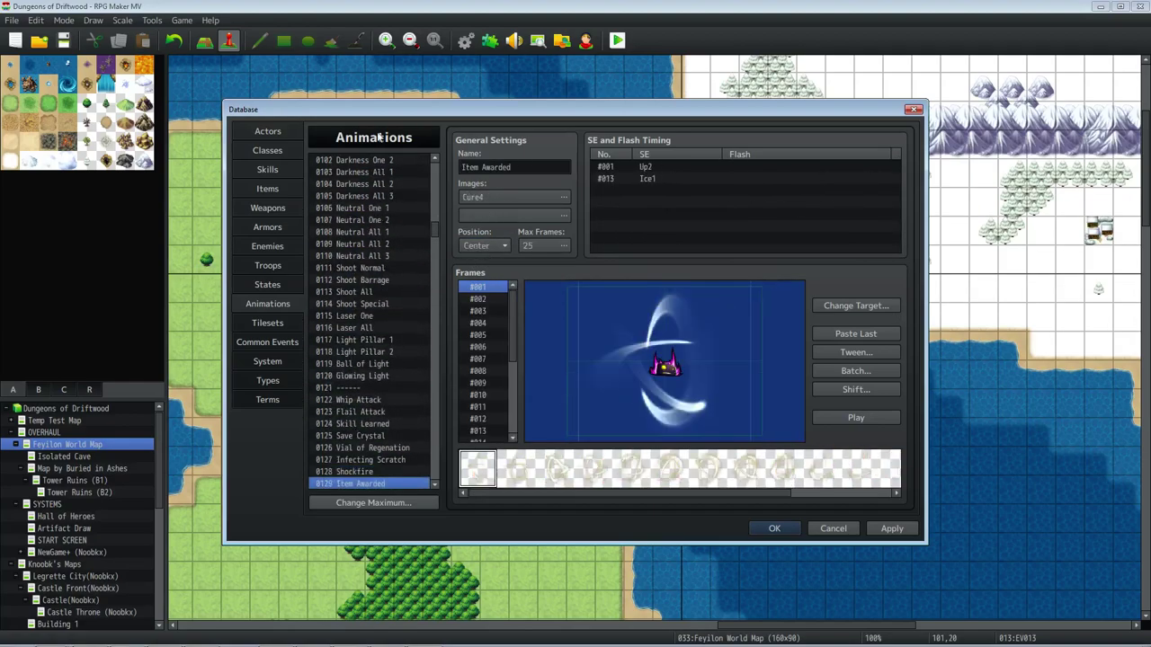
scroll(405, 376, "down", 1)
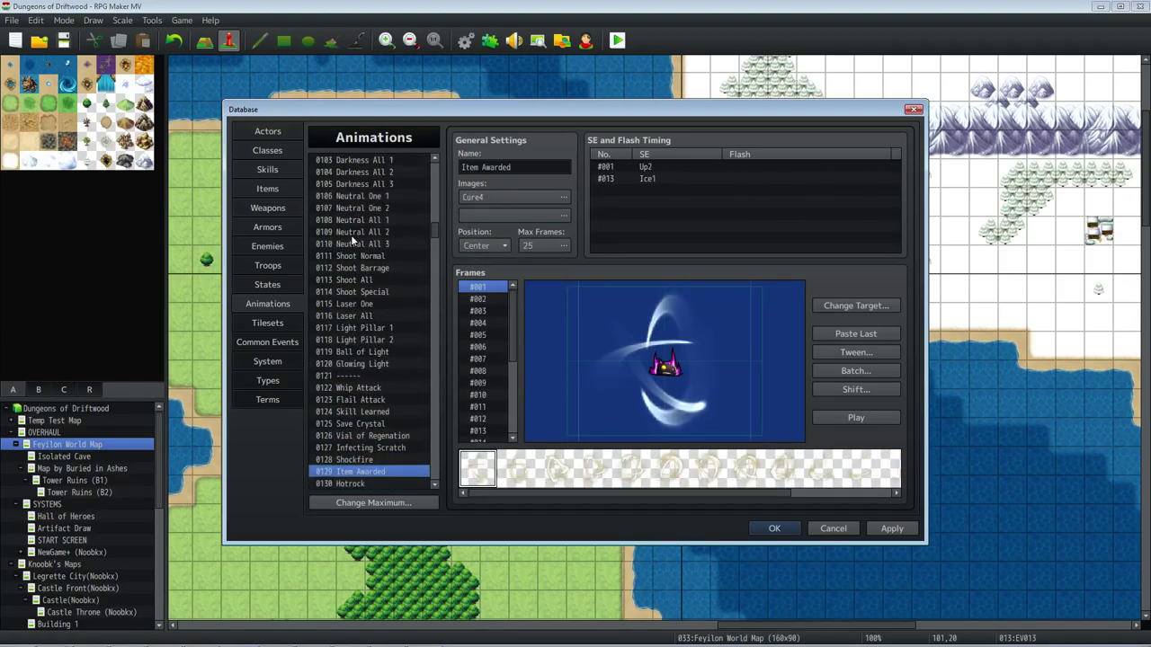
left_click_drag(432, 230, 425, 425)
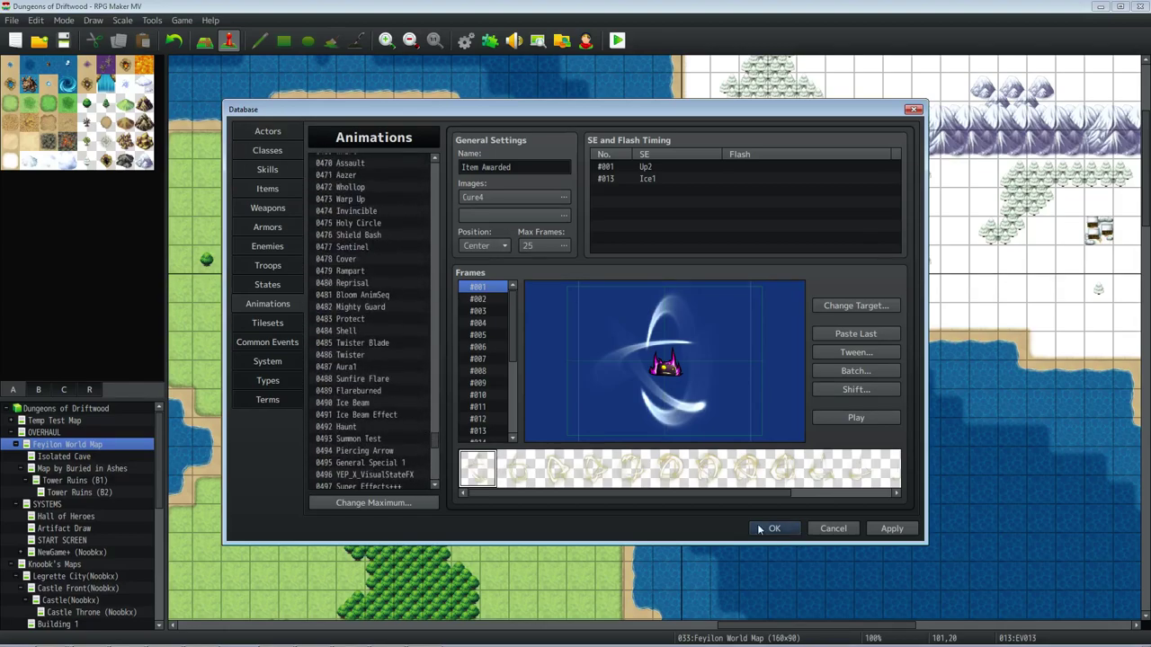
scroll(434, 438, "down", 4)
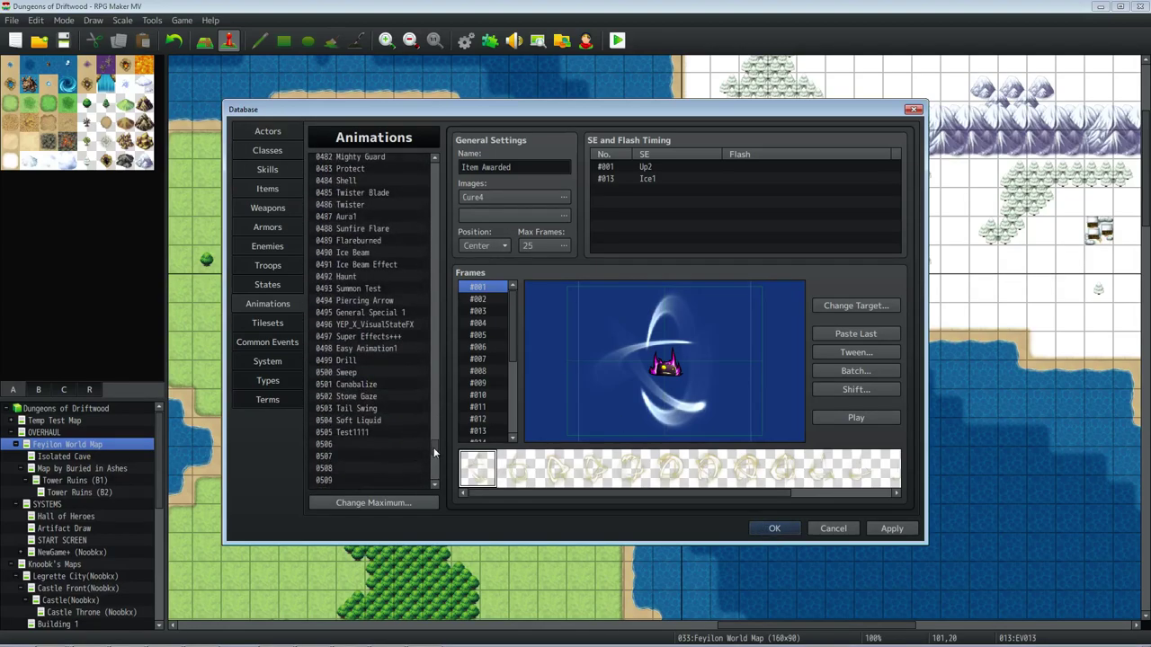
left_click(352, 433)
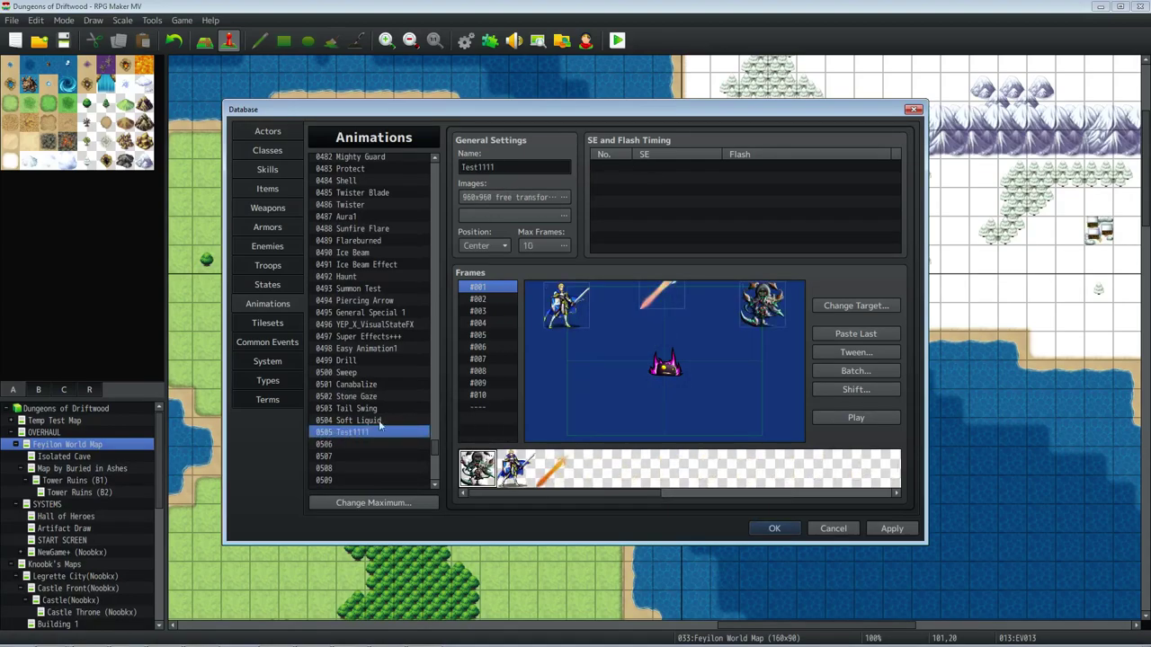
- Close the Database and confirm DG_PlaceAnimation is switched ON in the Plugin Manager
left_click(773, 530)
left_click(489, 40)
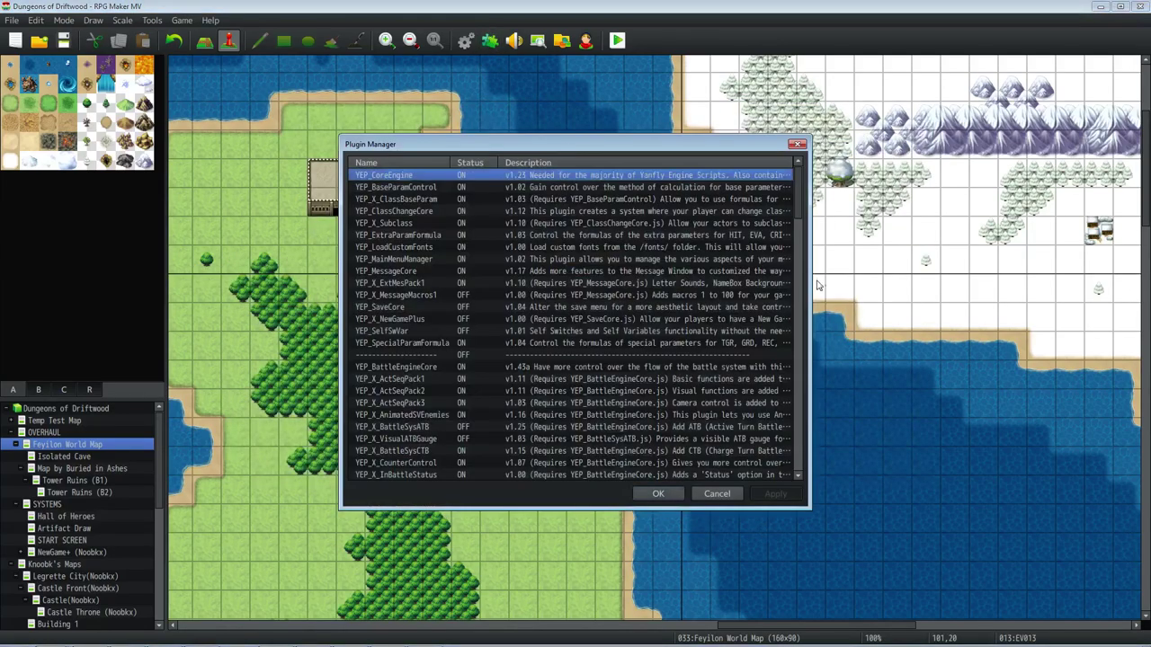
left_click_drag(796, 194, 798, 450)
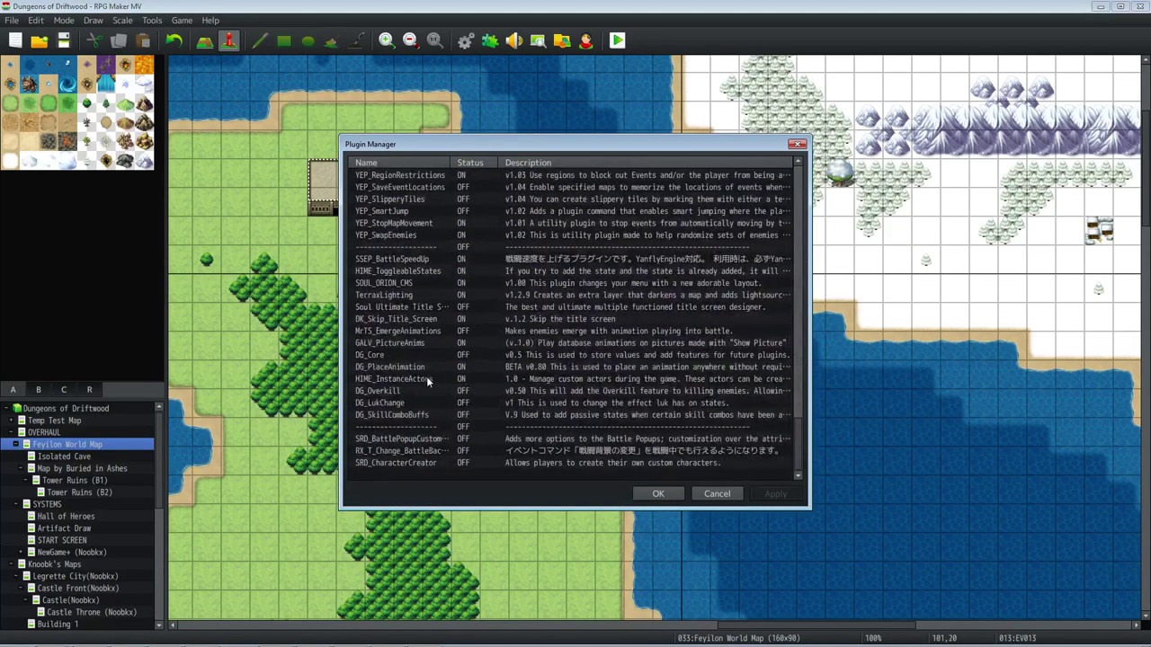
left_click(390, 369)
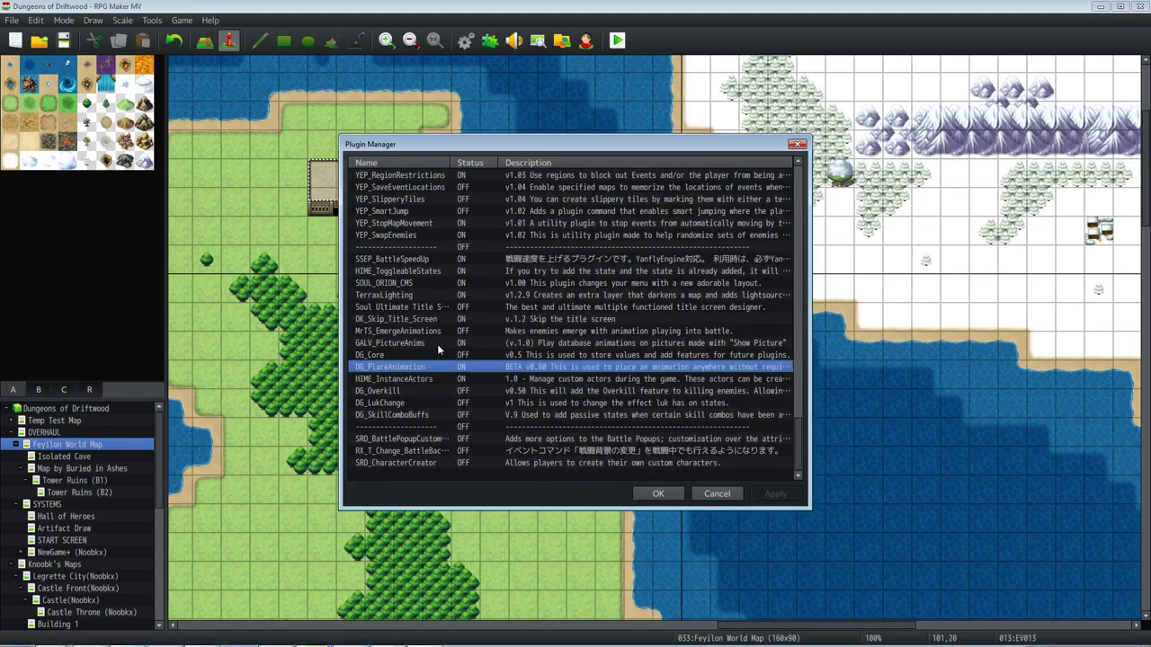
left_click(652, 493)
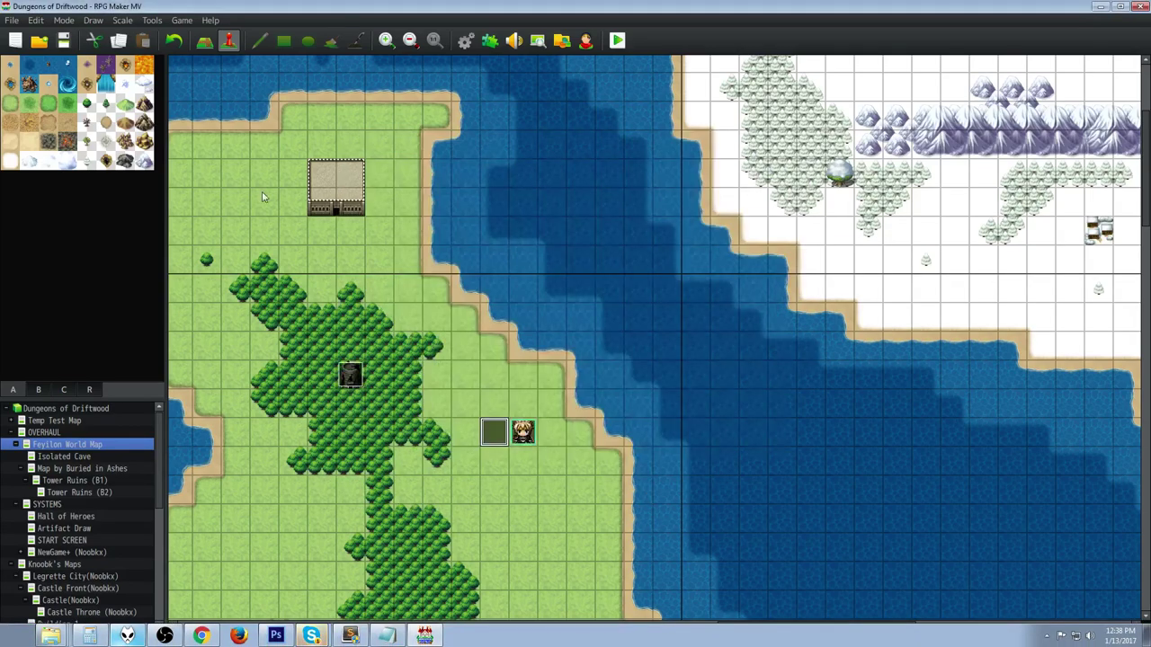
- Open EV013, confirm DG_PW Animation is random 1–505, and review the DG_PW X and Y ranges
right_click(499, 433)
left_click(519, 445)
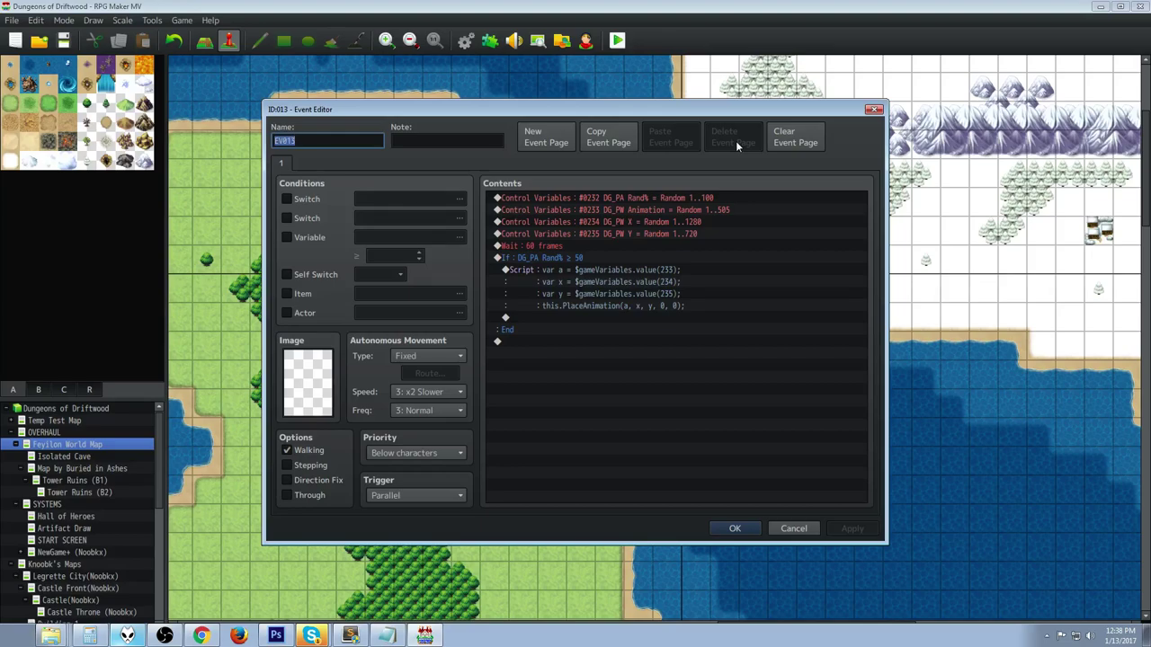
right_click(659, 211)
left_click(683, 223)
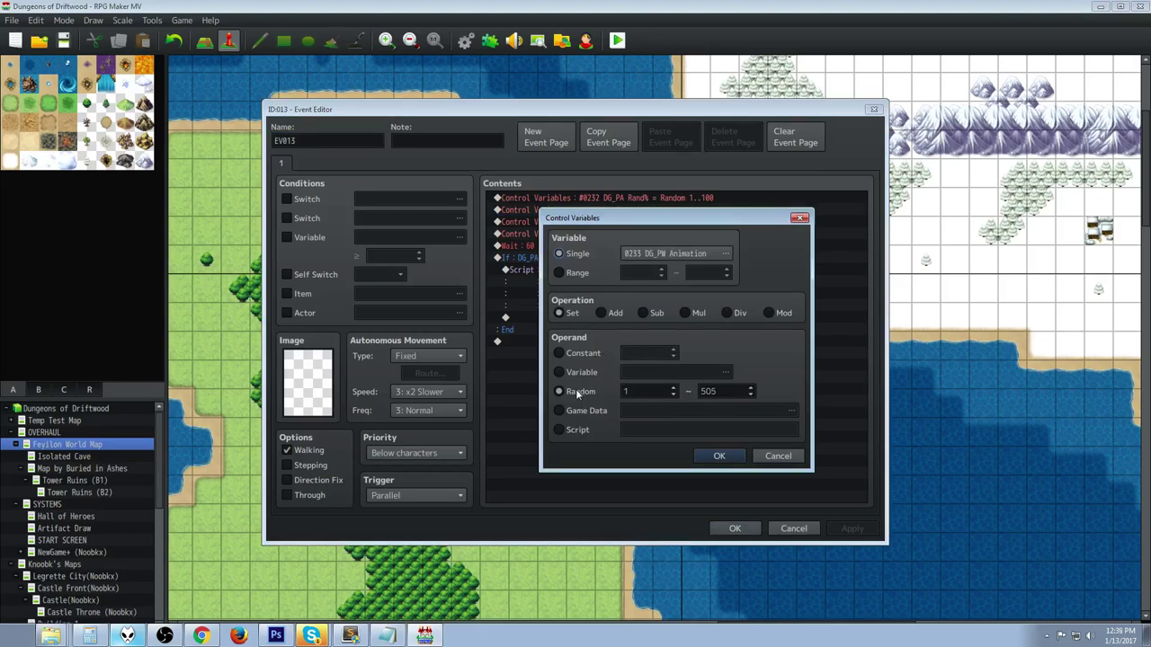
left_click(719, 456)
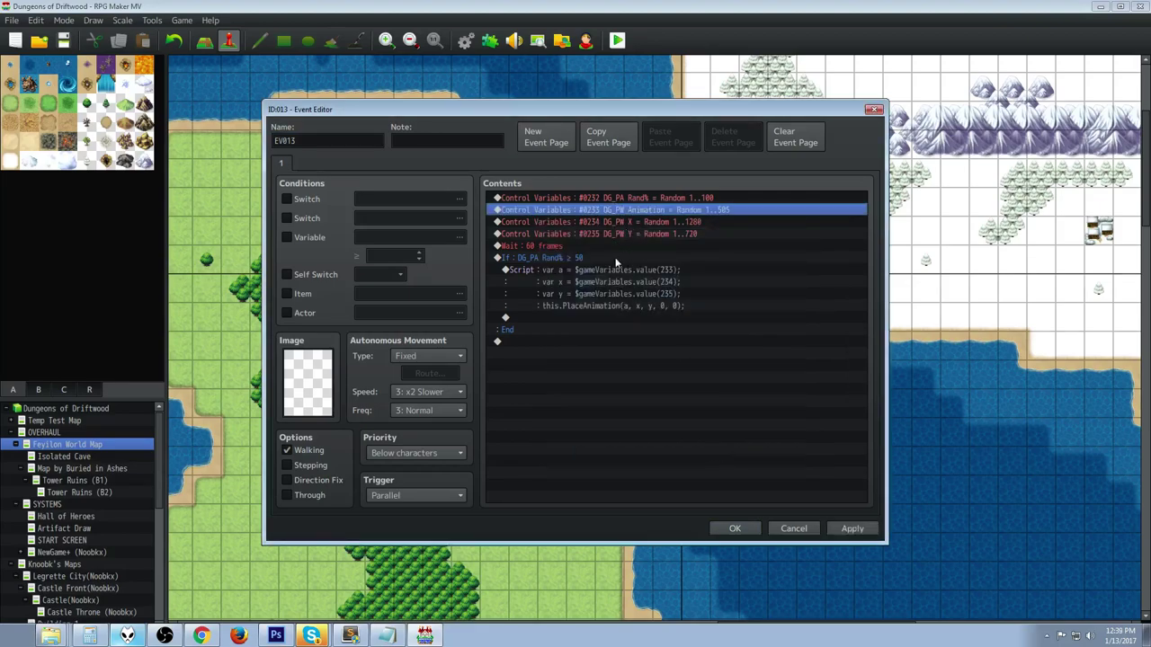
left_click(593, 222)
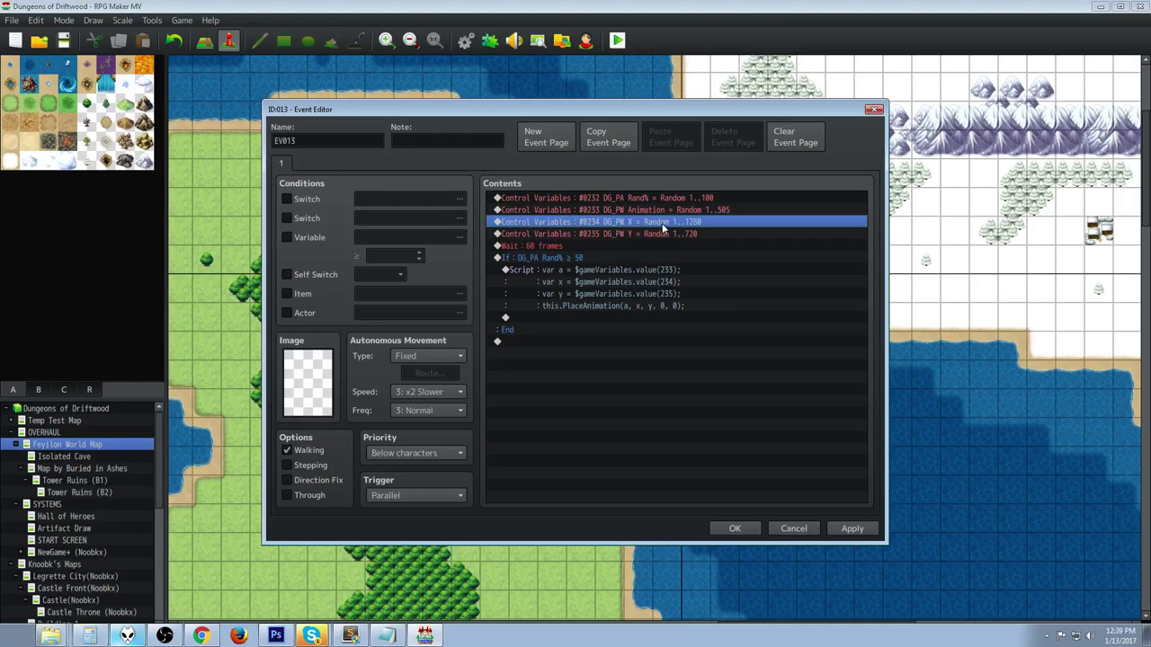
left_click(641, 235)
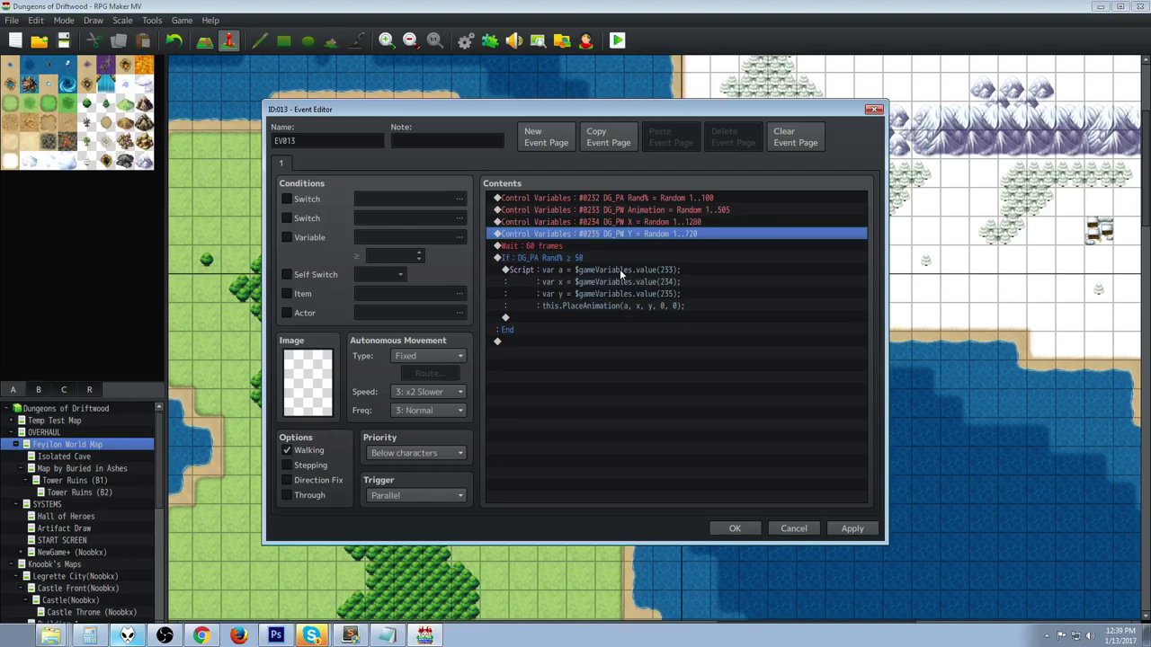
left_click(731, 527)
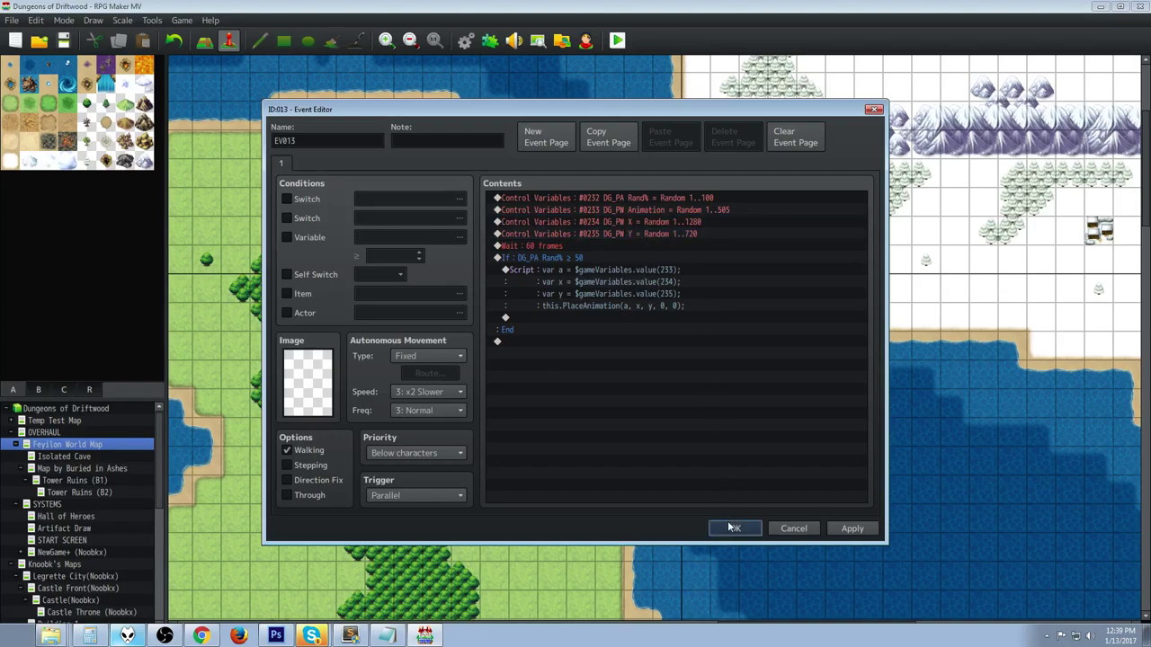
- Inspect YEP_CoreEngine's Screen Width and Screen Height, leaving the height at 720 unchanged
left_click(489, 40)
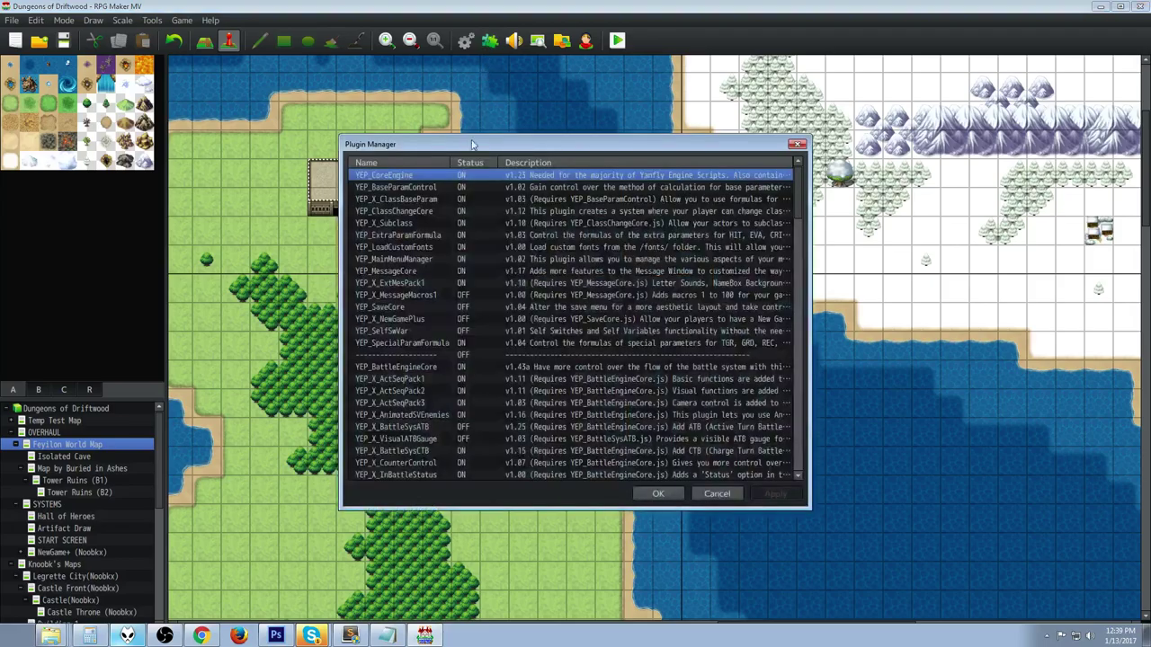
double_click(436, 178)
left_click(565, 356)
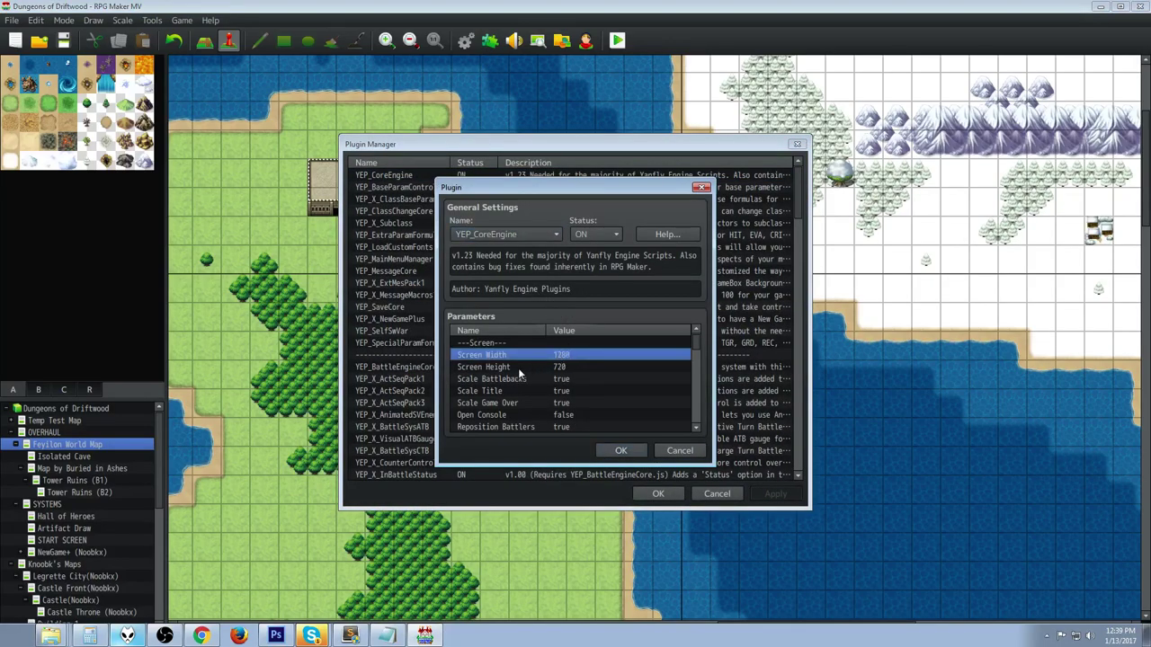
left_click(518, 368)
left_click(561, 354)
left_click(540, 368)
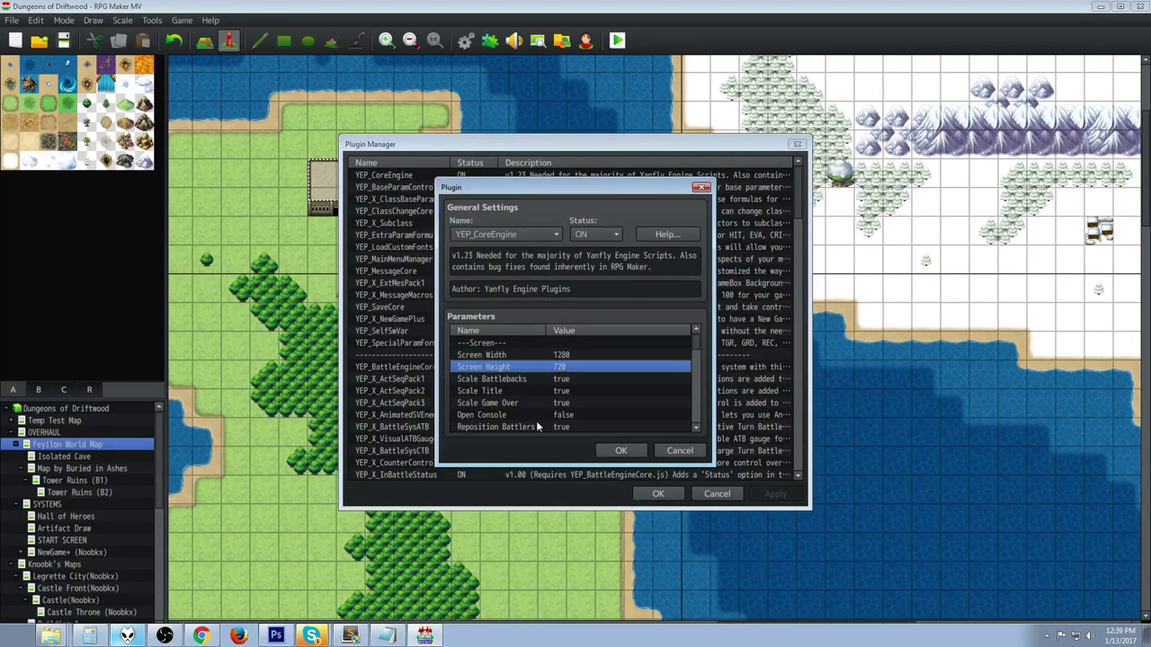
left_click(556, 356)
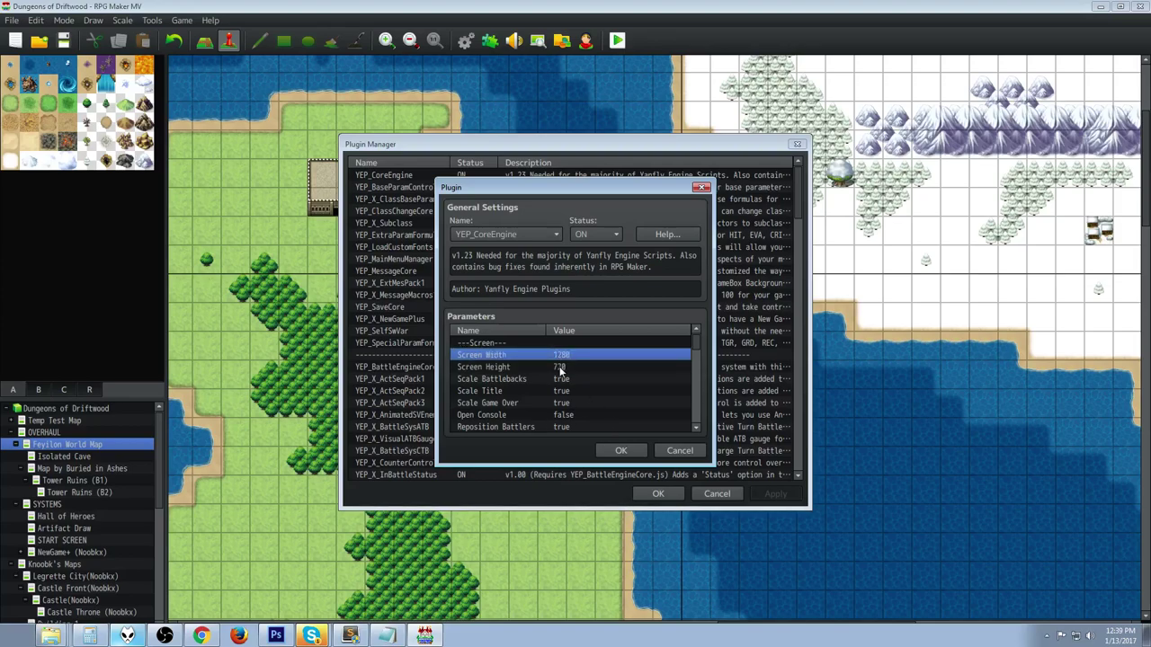
double_click(560, 369)
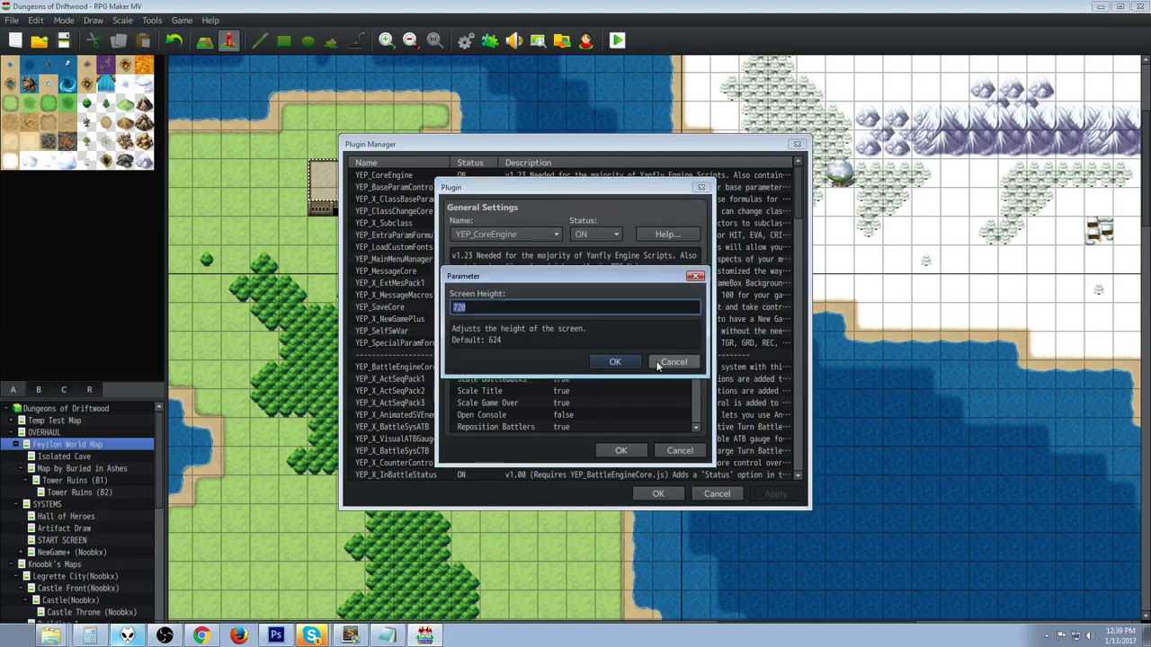
left_click(665, 363)
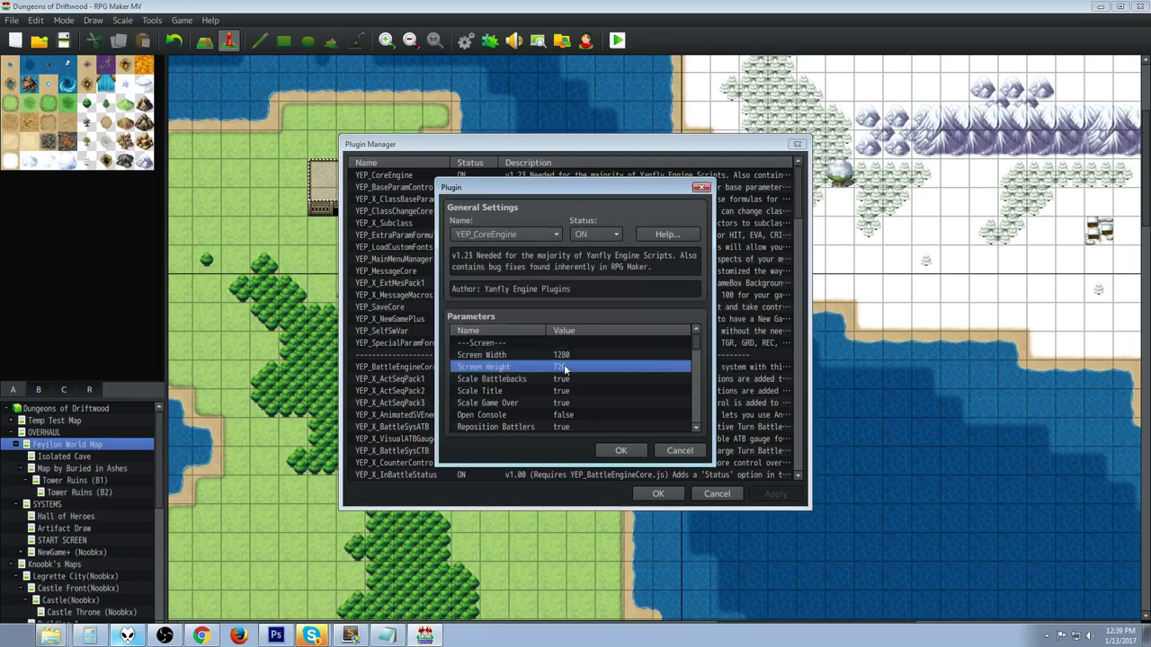
left_click(676, 451)
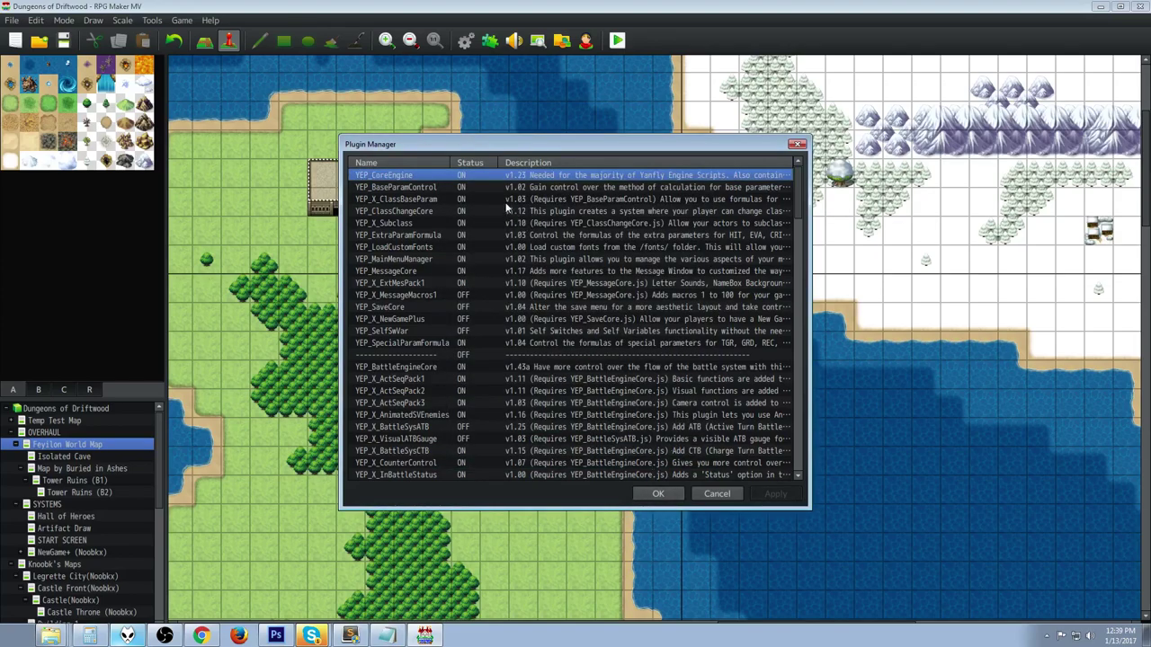
- Close the plugin list, reopen EV013, and confirm DG_PA Rand% is random 1 to 100
left_click(668, 493)
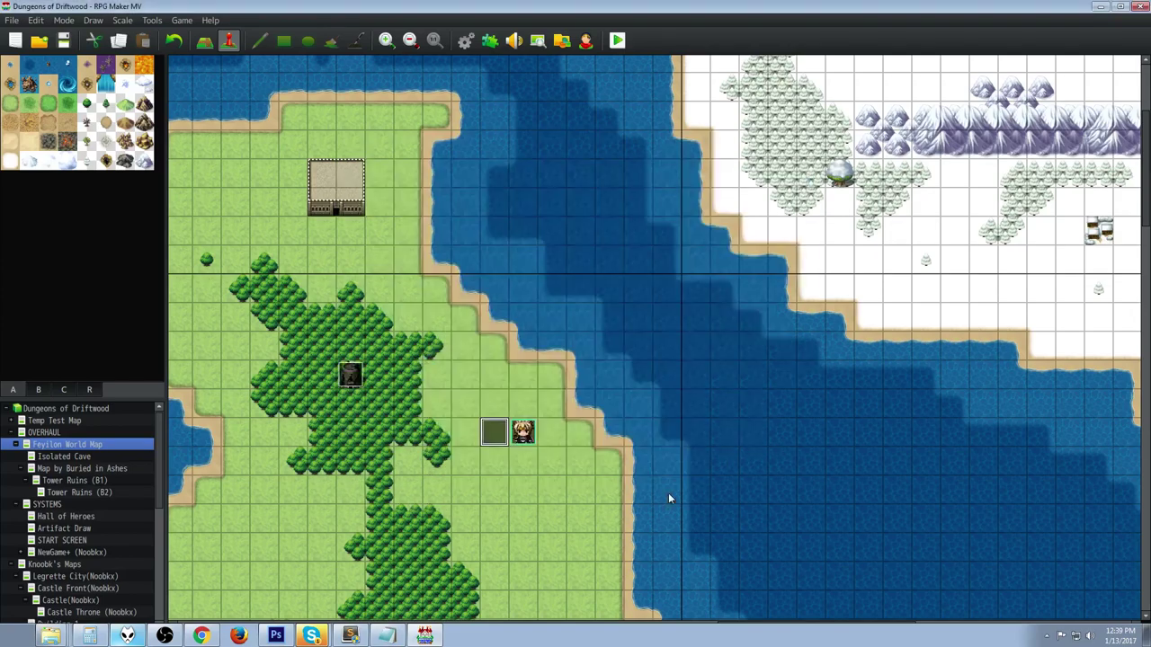
right_click(509, 436)
left_click(511, 438)
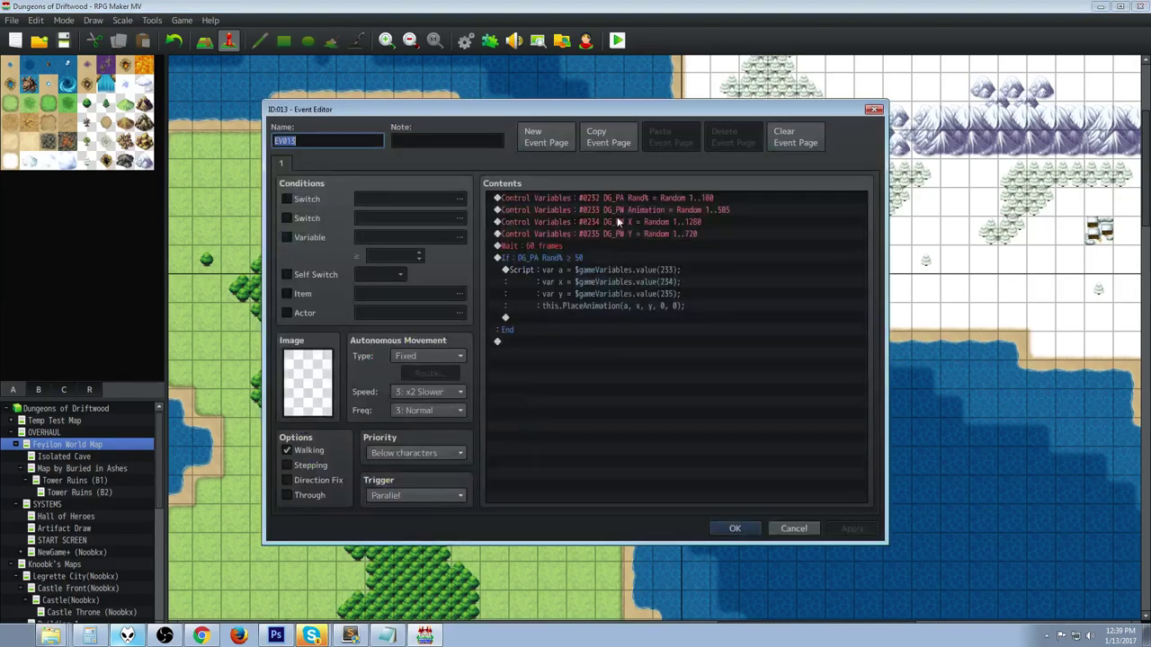
right_click(633, 202)
left_click(650, 230)
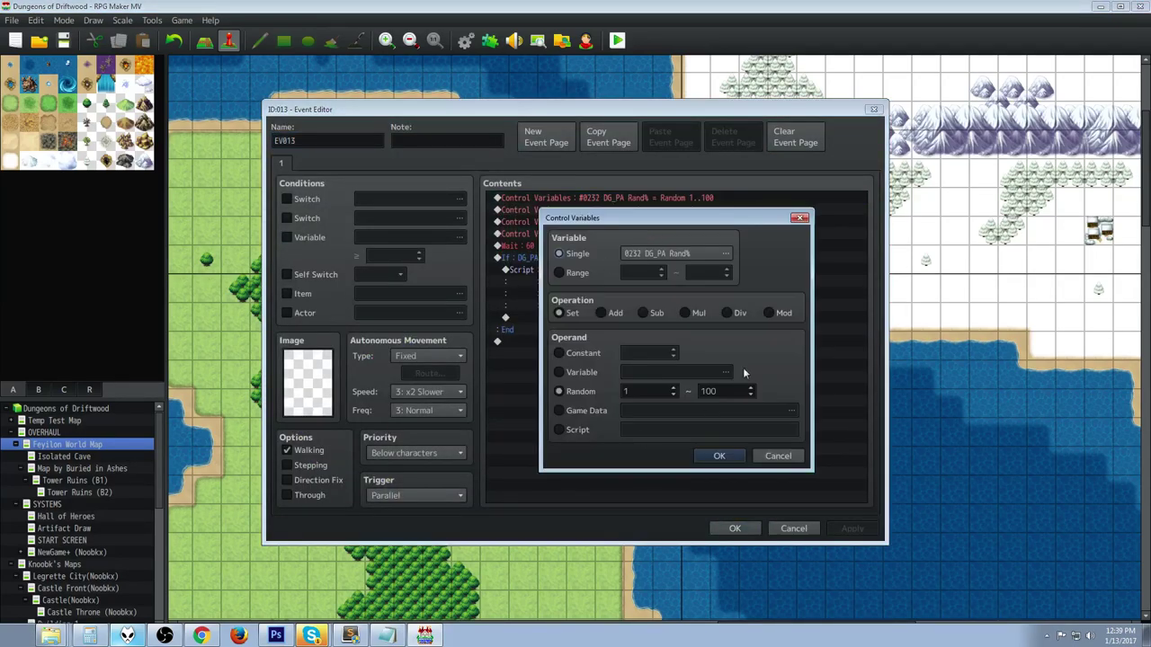
left_click(721, 456)
left_click(611, 245)
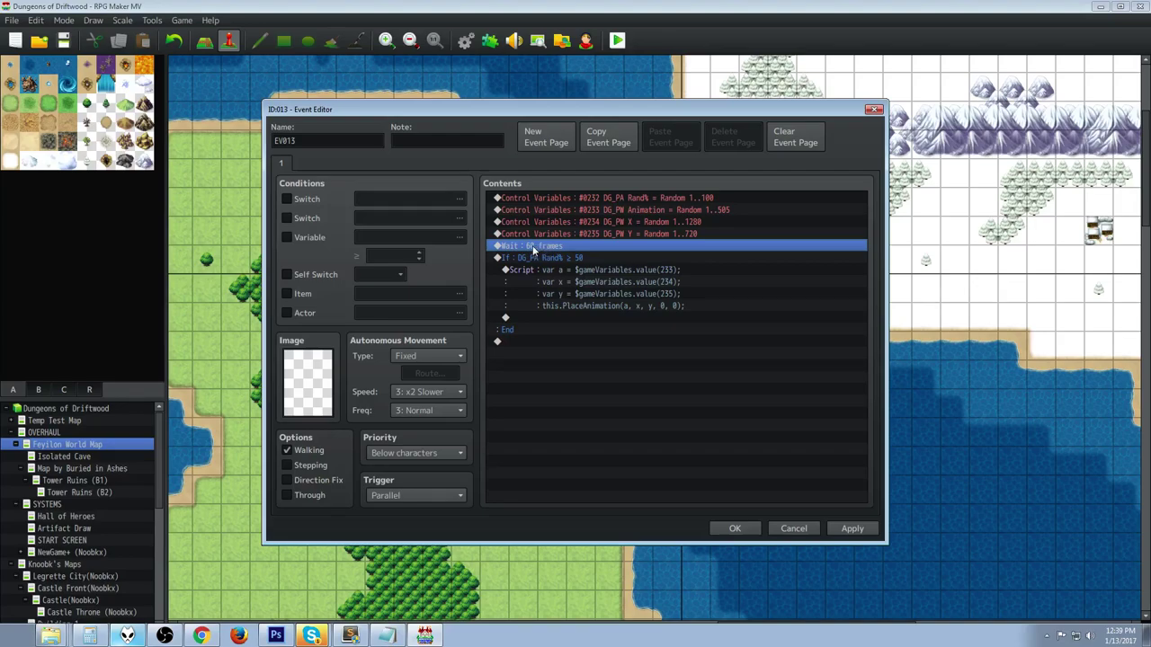
right_click(532, 343)
left_click(550, 356)
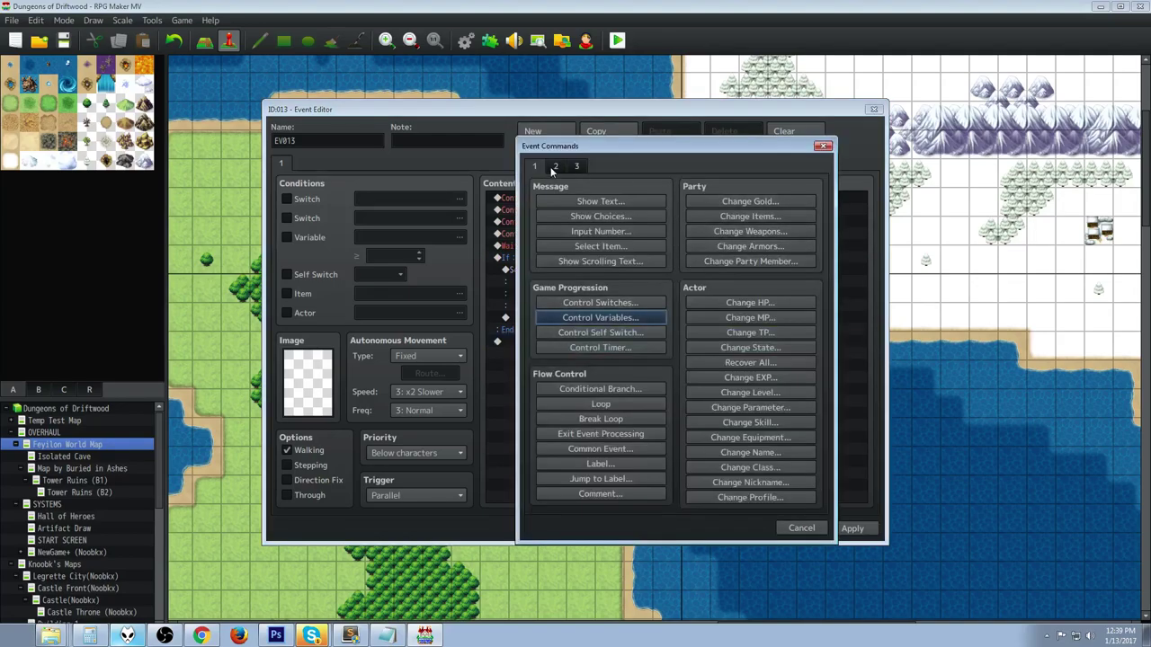
left_click(554, 167)
left_click(710, 201)
left_click(716, 368)
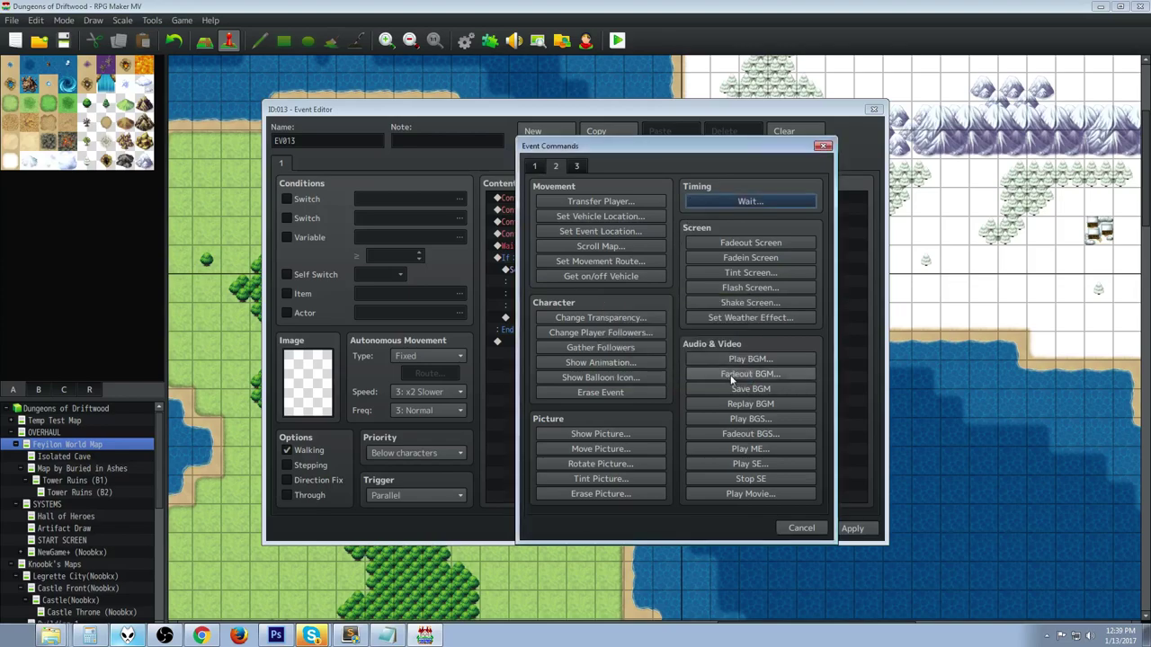
left_click(799, 528)
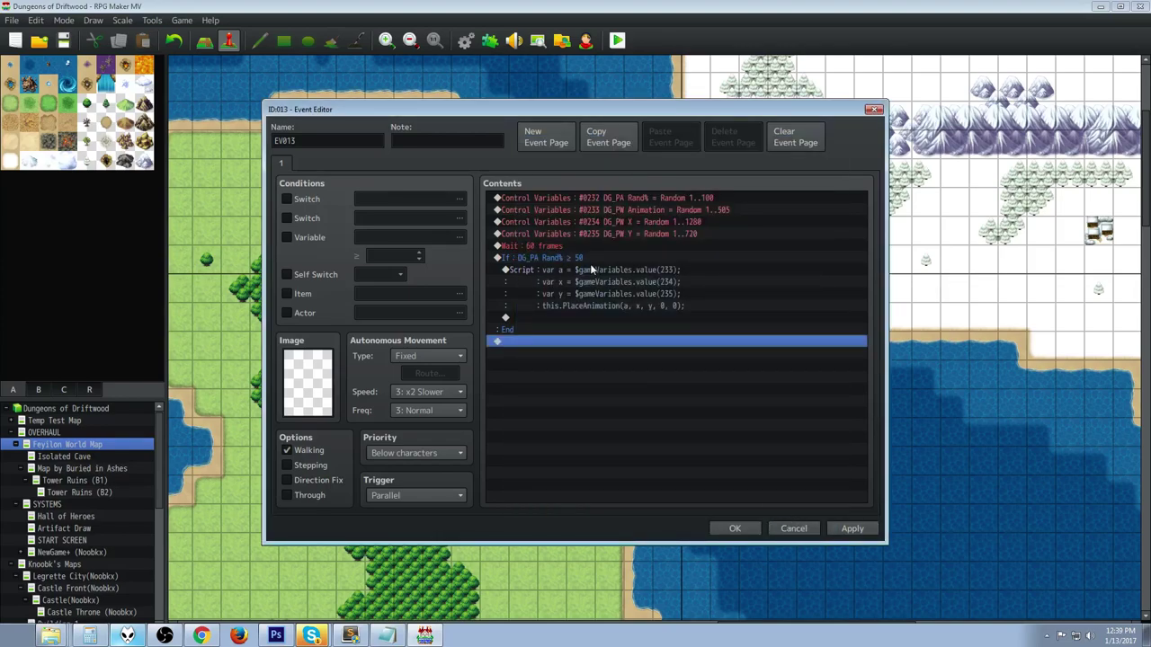
left_click(589, 262)
left_click(574, 340)
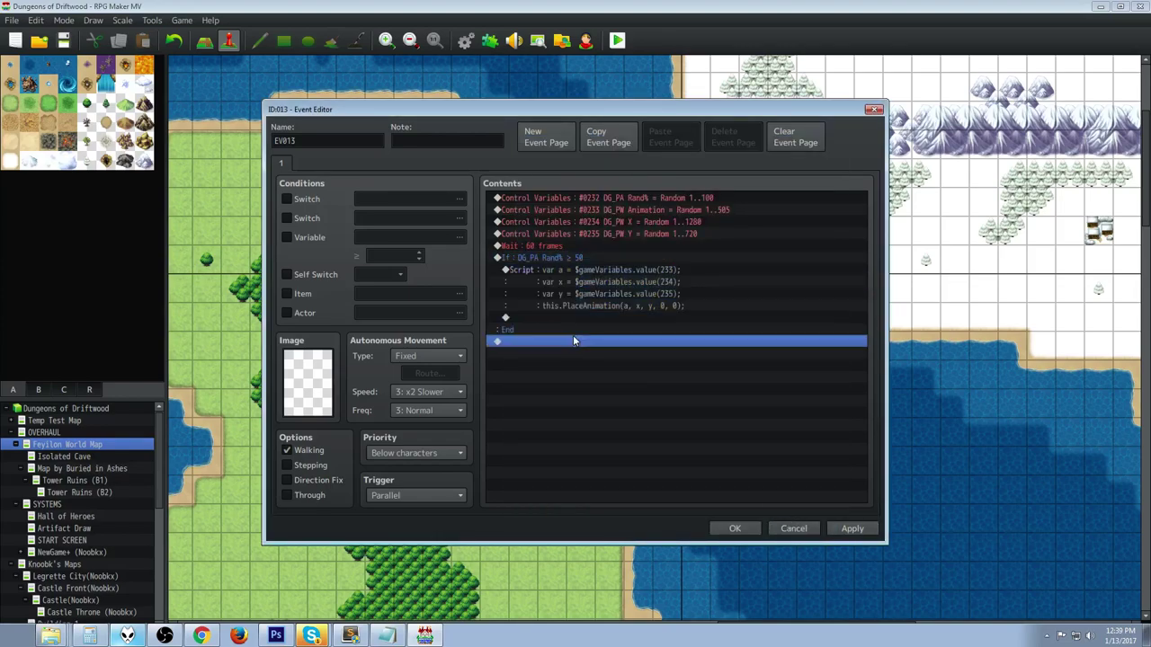
left_click(565, 259)
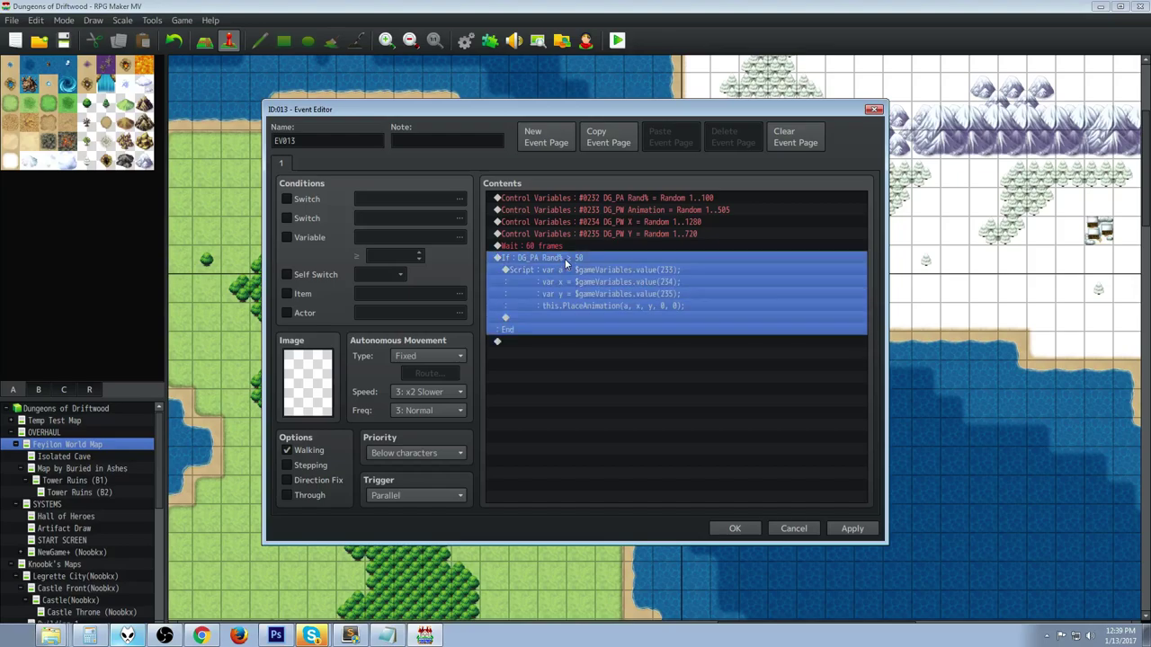
right_click(569, 258)
left_click(589, 282)
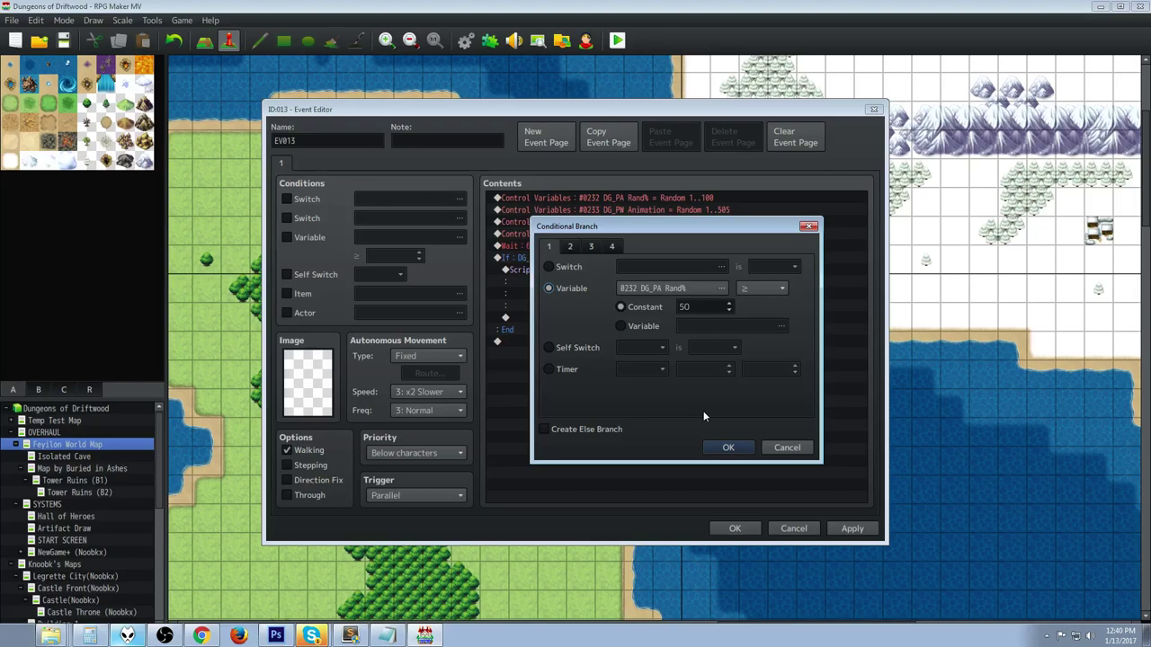
left_click(728, 447)
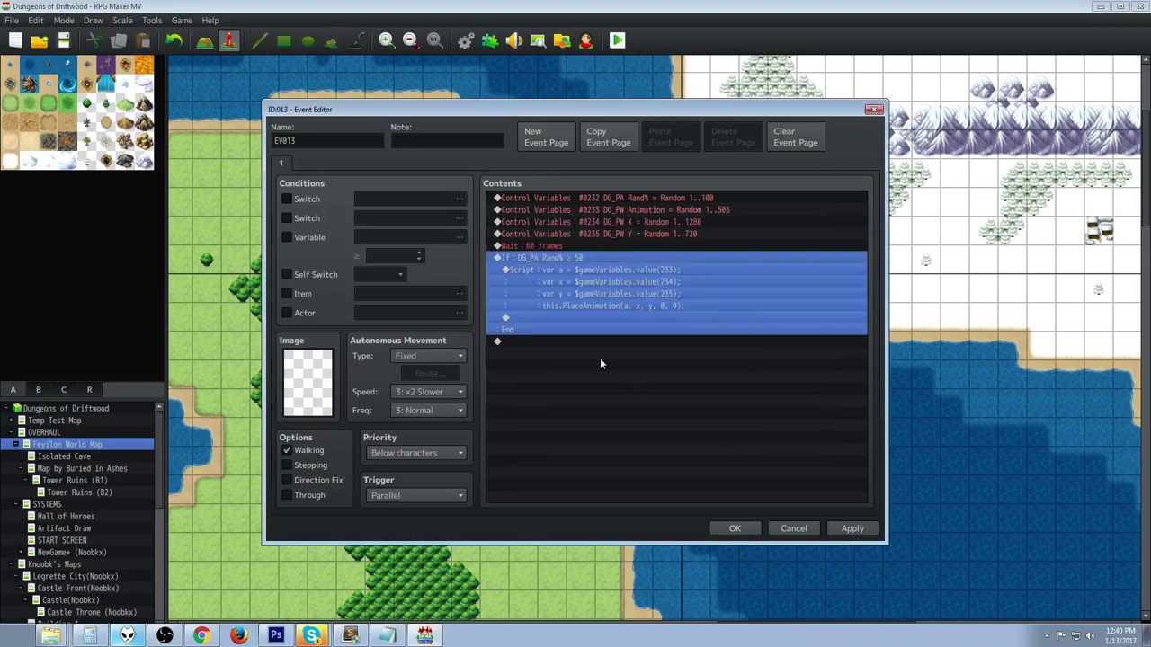
left_click(579, 276)
right_click(579, 276)
left_click(618, 297)
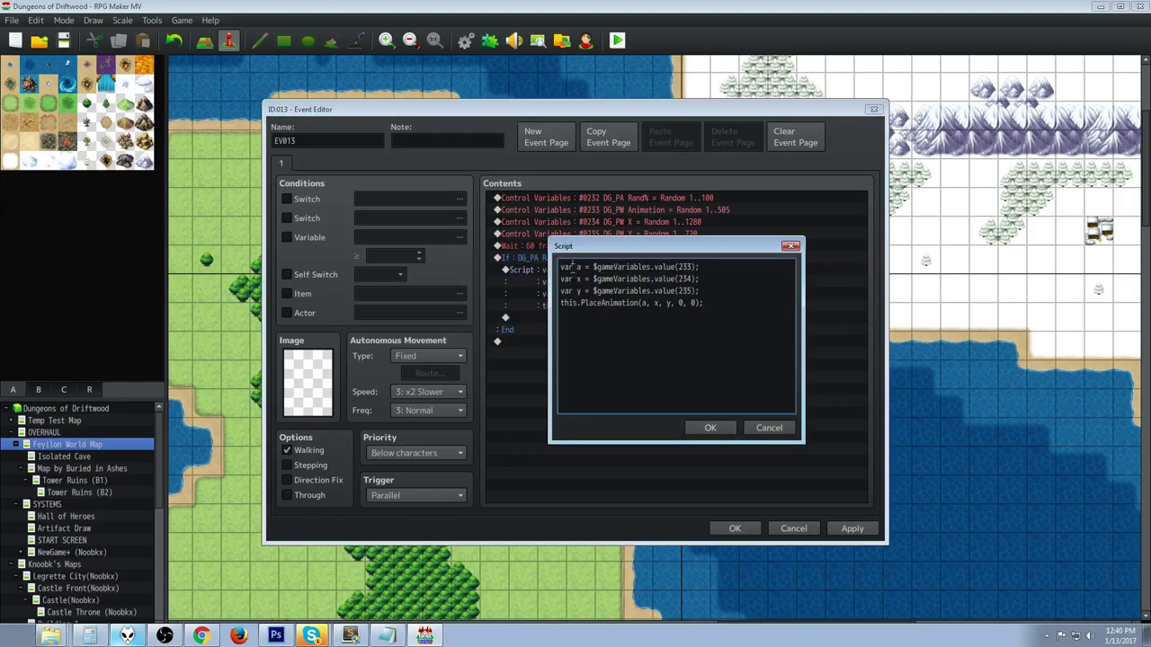
left_click_drag(593, 267, 655, 267)
left_click(680, 267)
left_click_drag(629, 246, 620, 276)
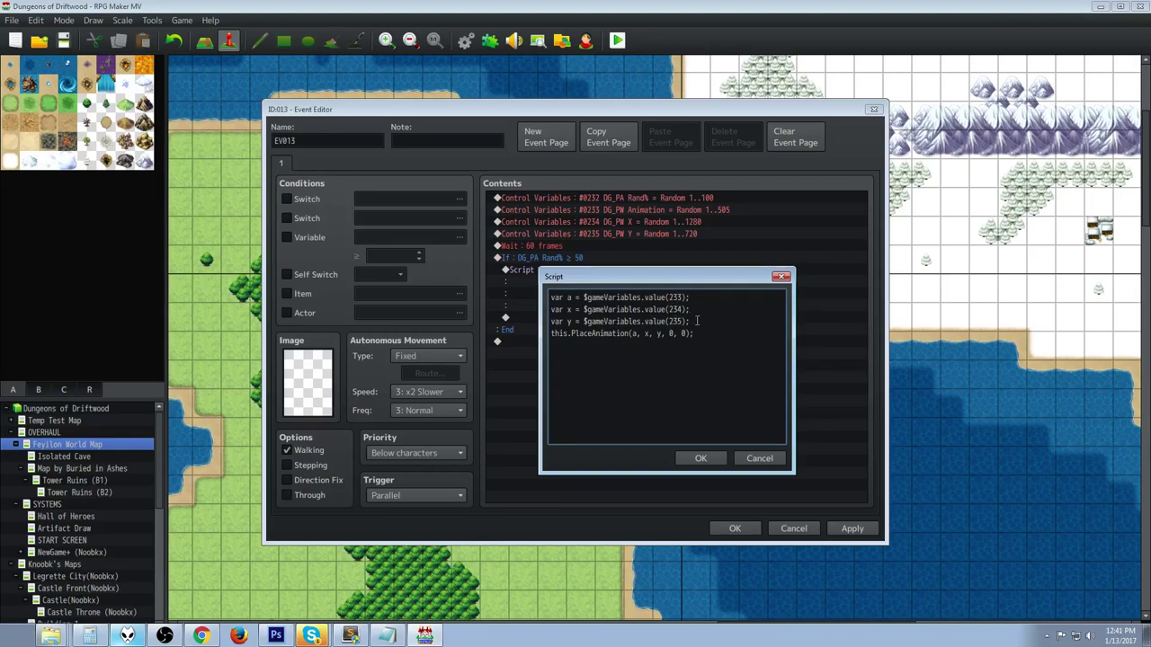
left_click(604, 298)
left_click_drag(700, 333, 537, 335)
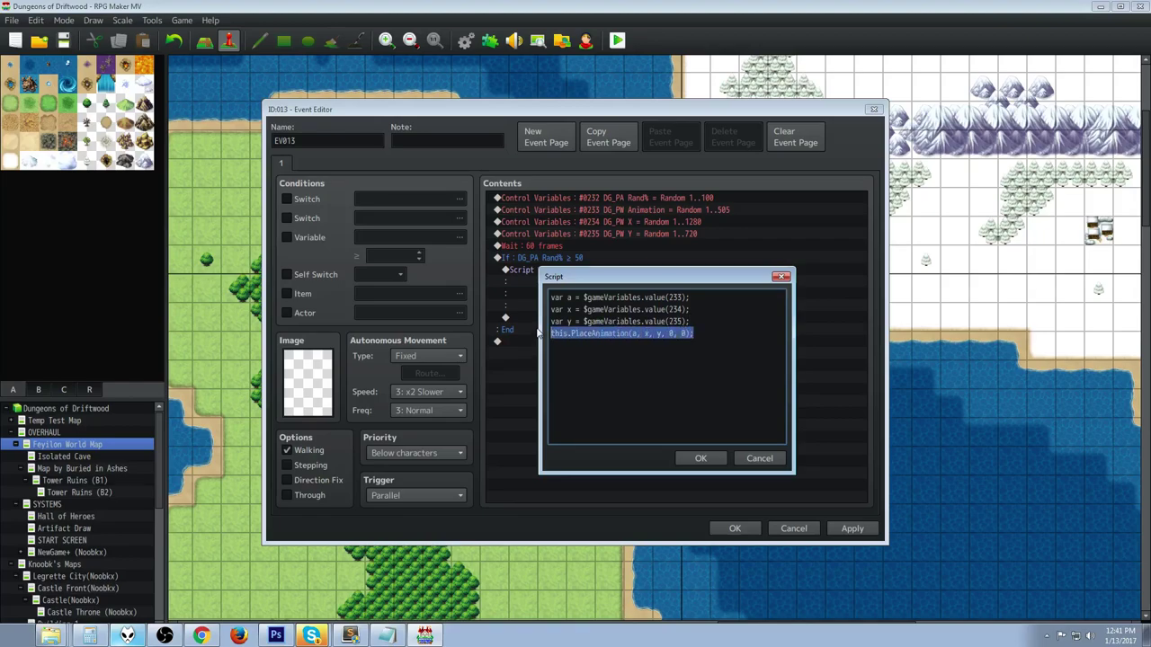
left_click(595, 334)
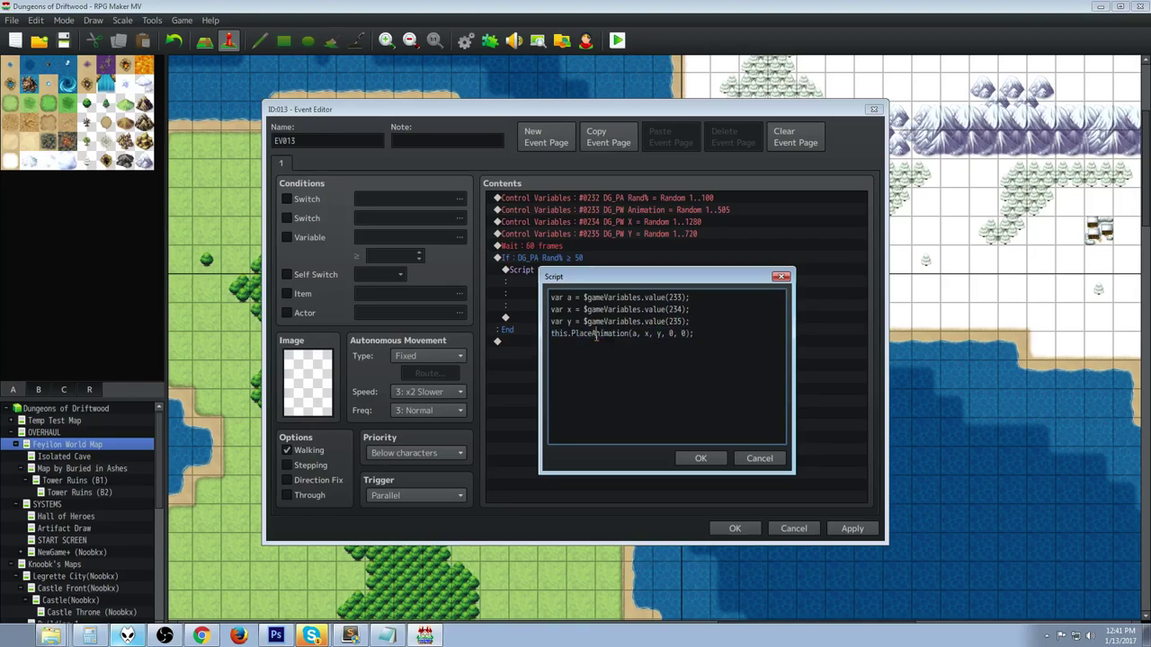
left_click_drag(570, 334, 697, 334)
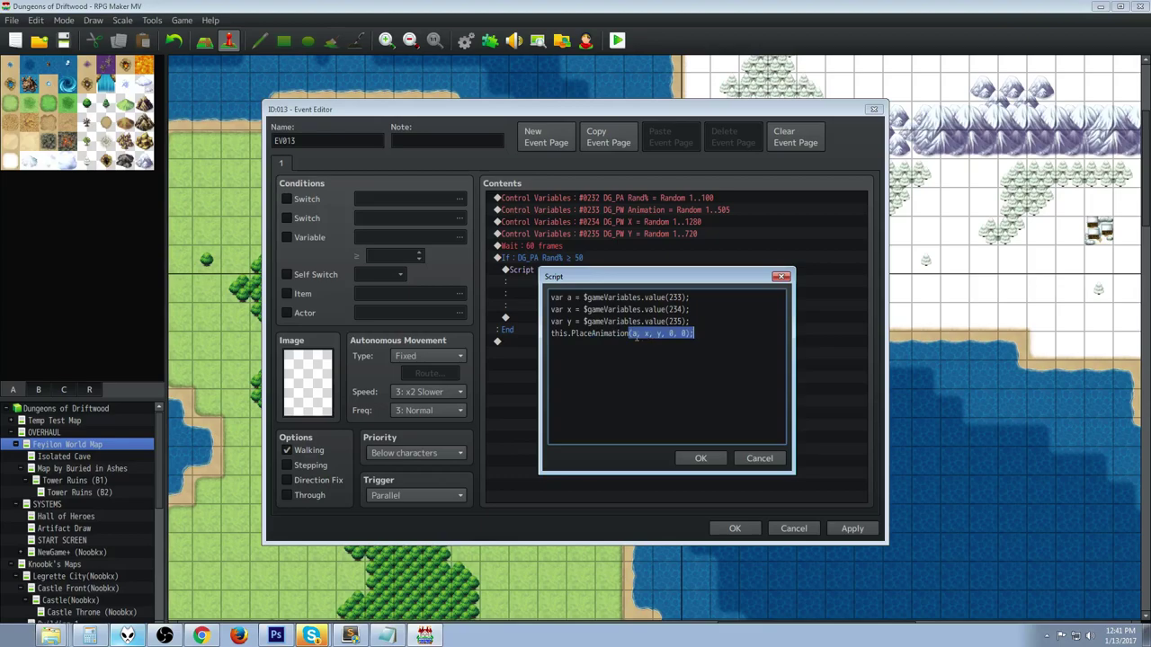
left_click(640, 333)
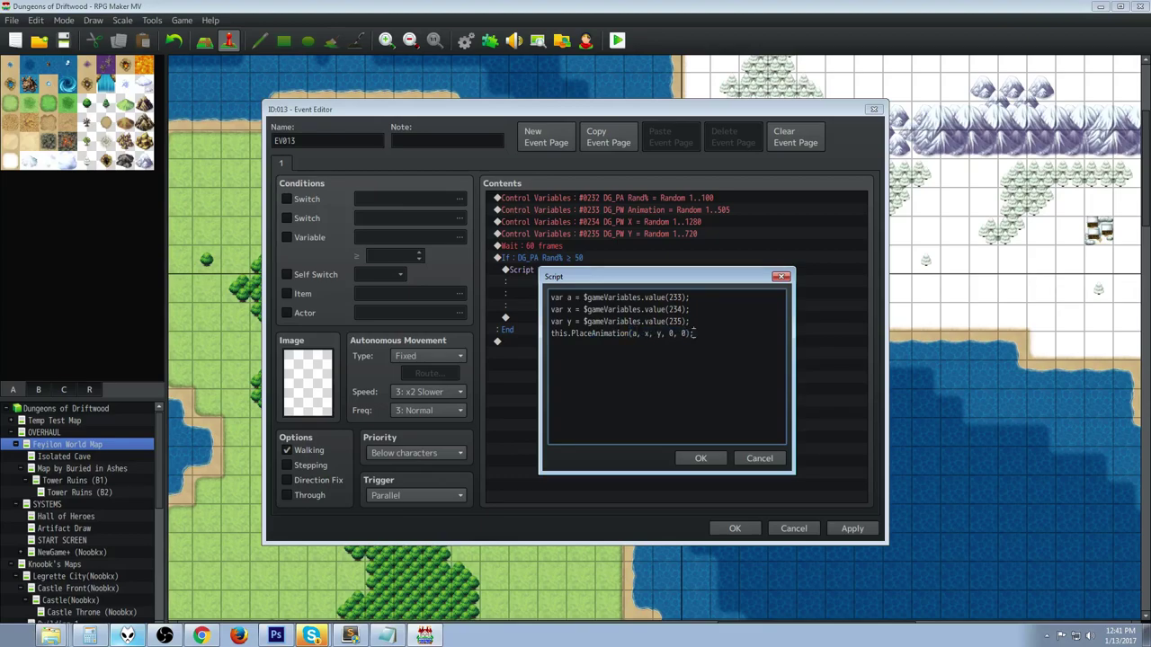
double_click(697, 335)
double_click(568, 321)
left_click(649, 298)
left_click(682, 459)
left_click(532, 246)
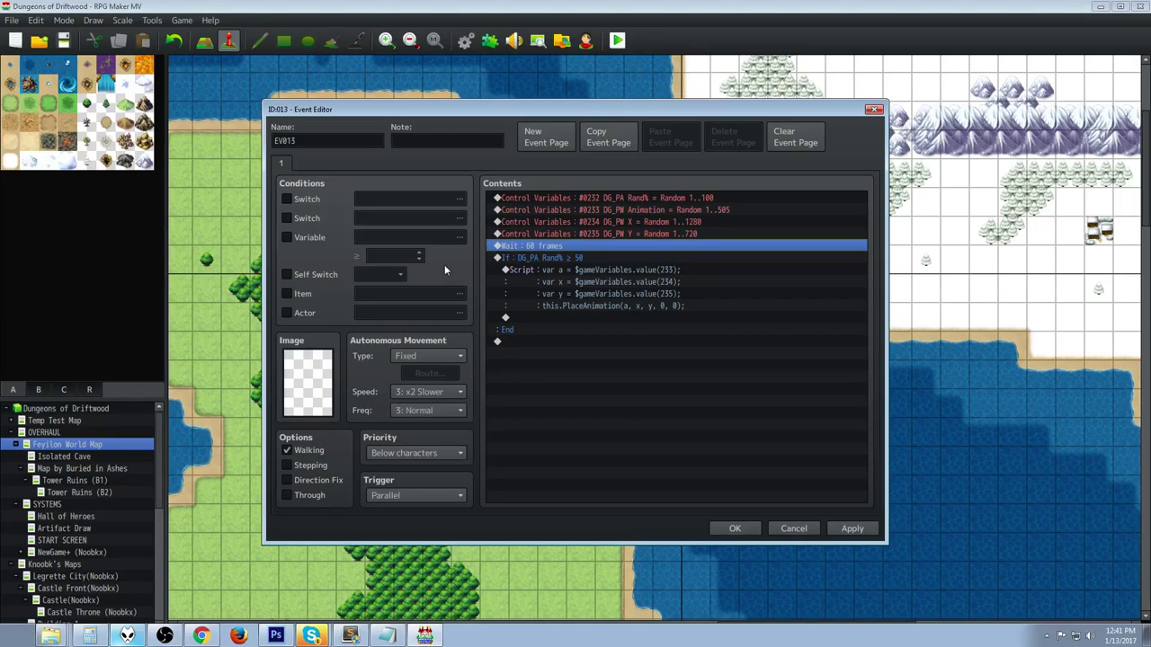
- Close EV013's editor, shift the event two tiles up on the map, and start a playtest
left_click(544, 293)
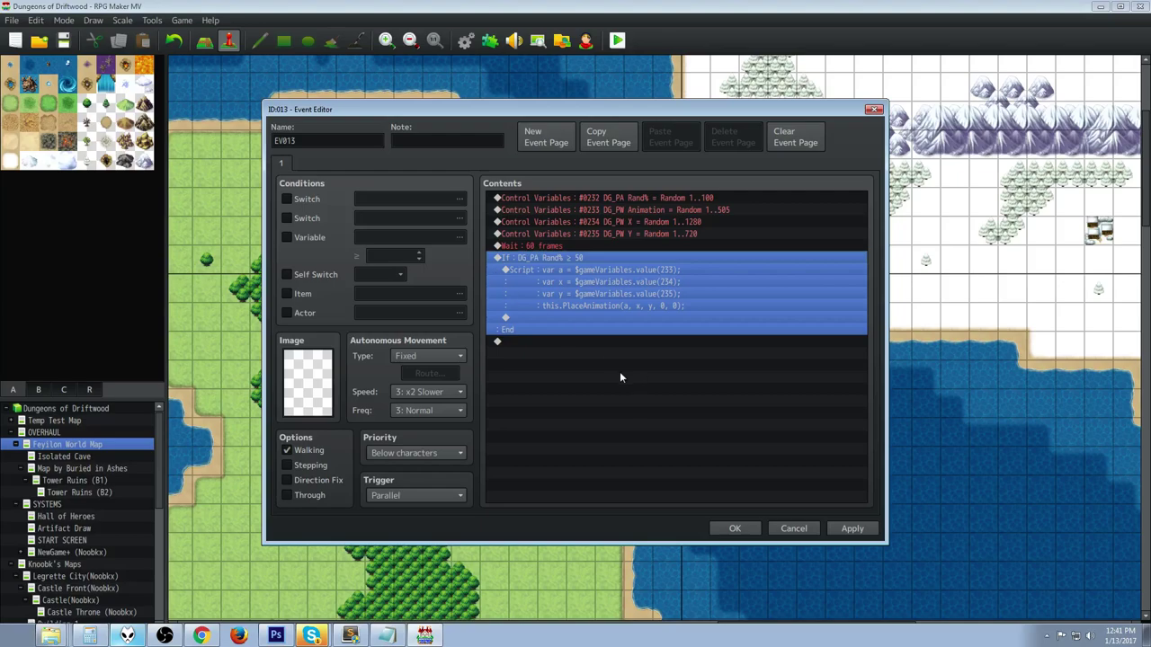
left_click(732, 528)
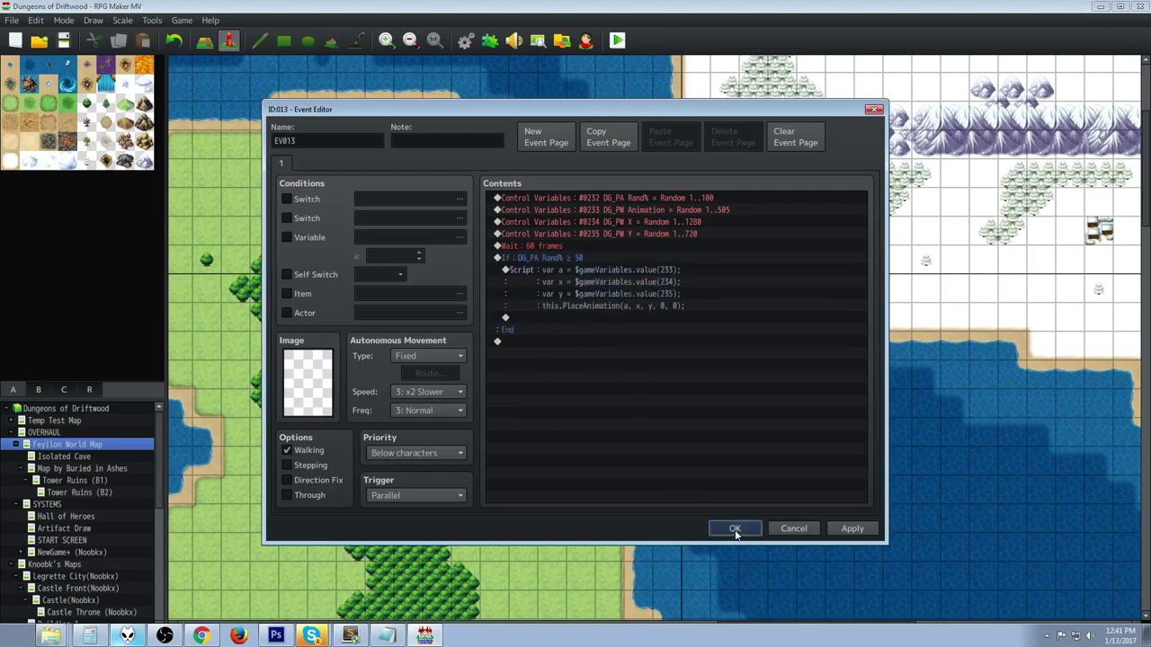
left_click_drag(496, 433, 496, 375)
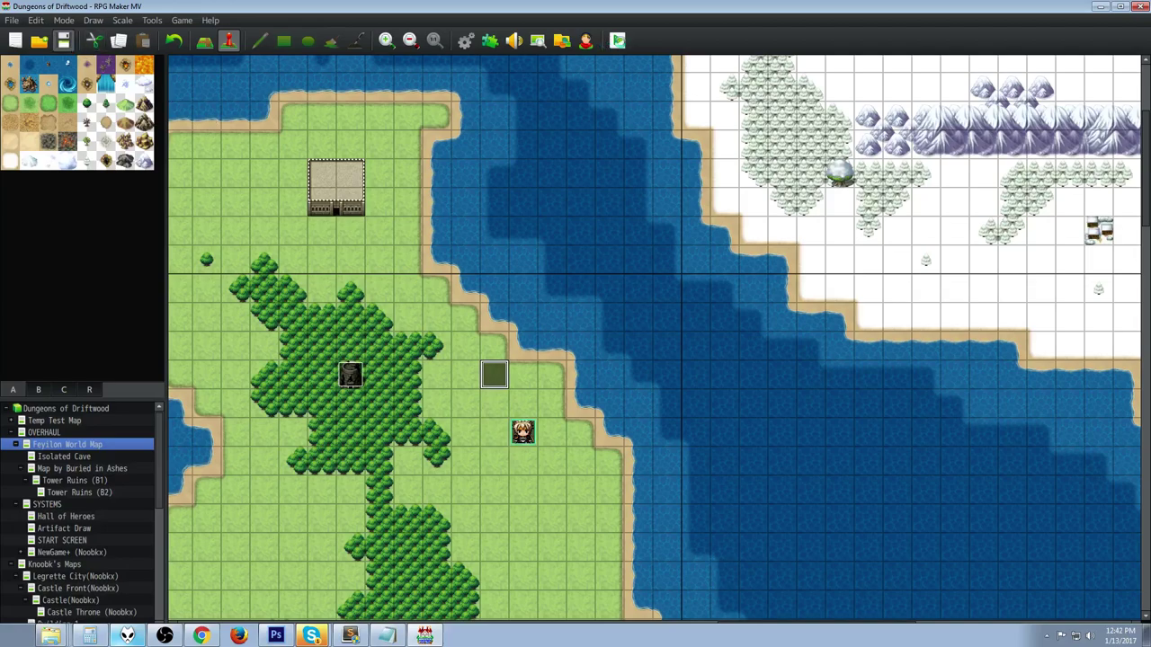
left_click(618, 41)
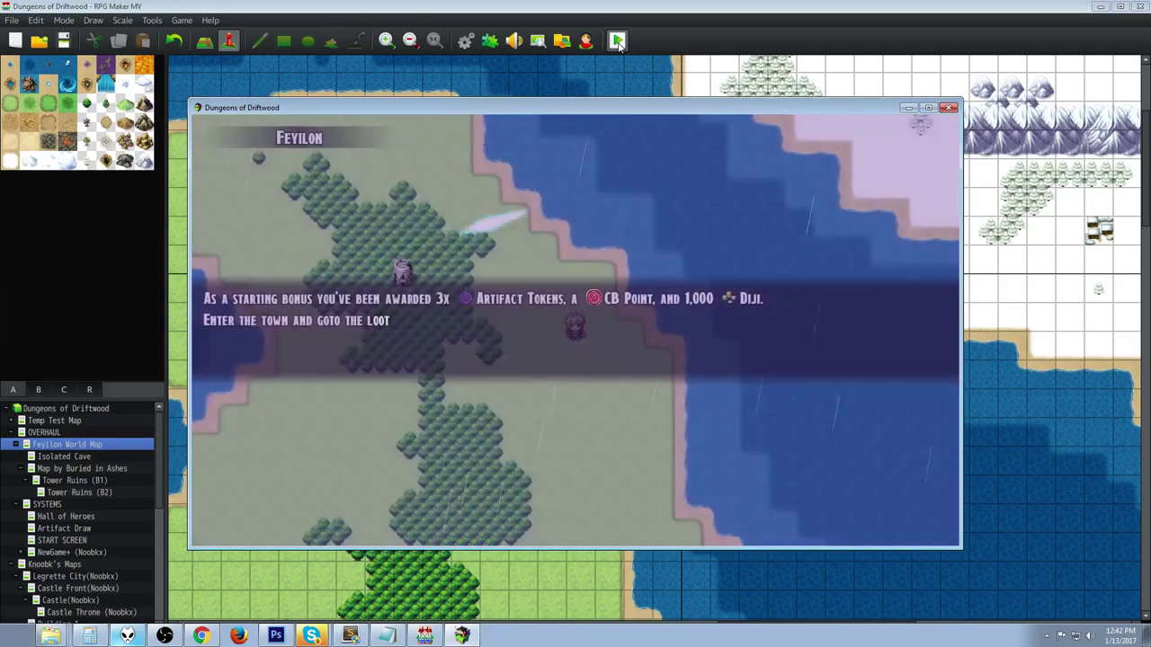
- Dismiss the starting-bonus message and walk the hero up, left, right and down past the forest
key("Return")
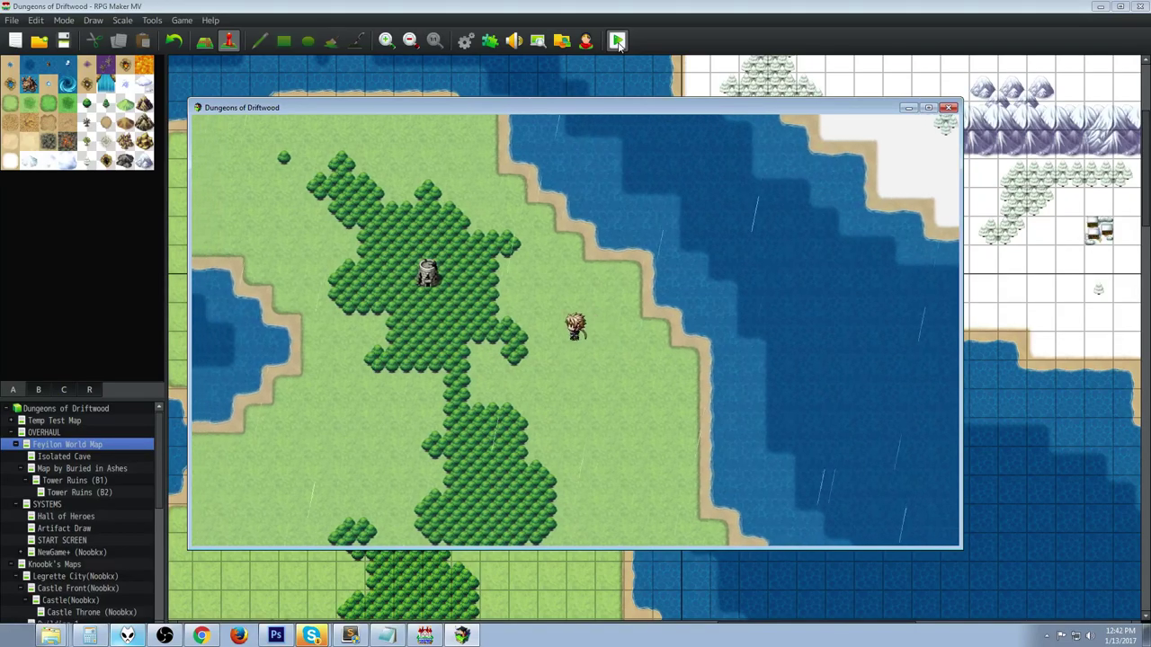
key("Down")
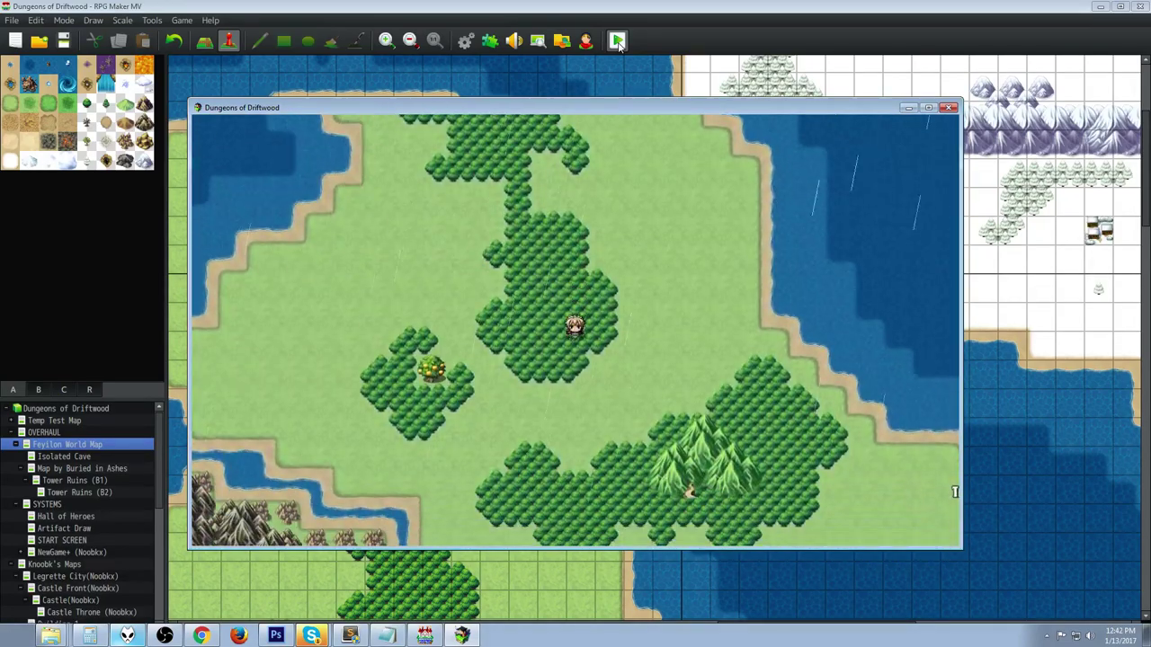
key("Up")
key("Left")
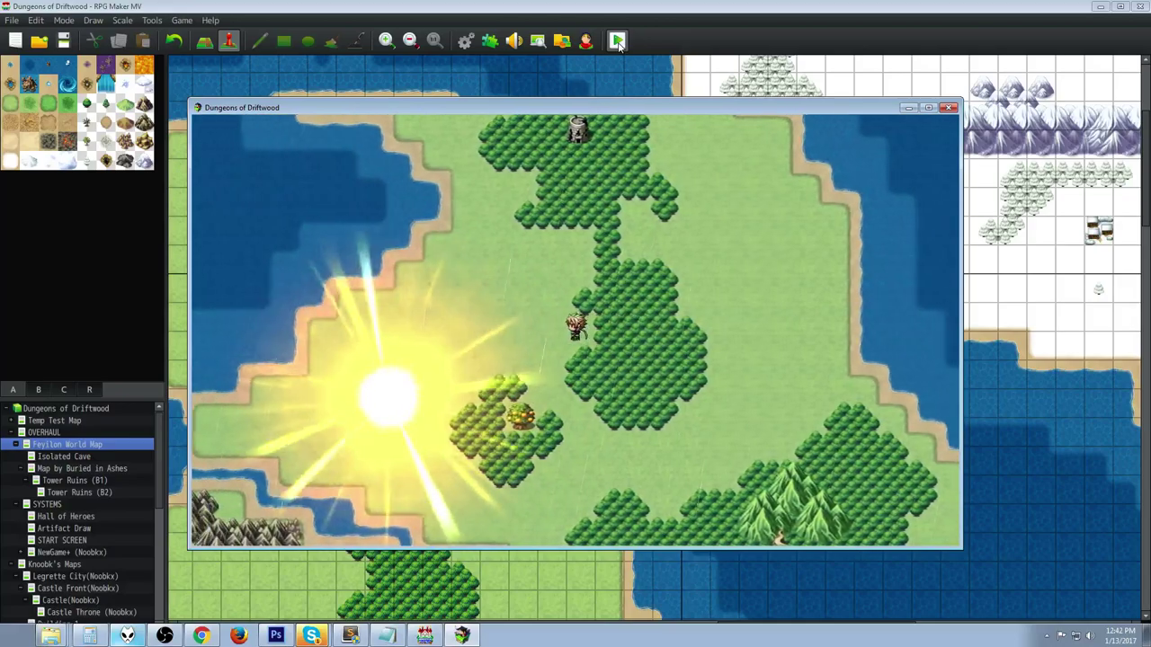
key("Up")
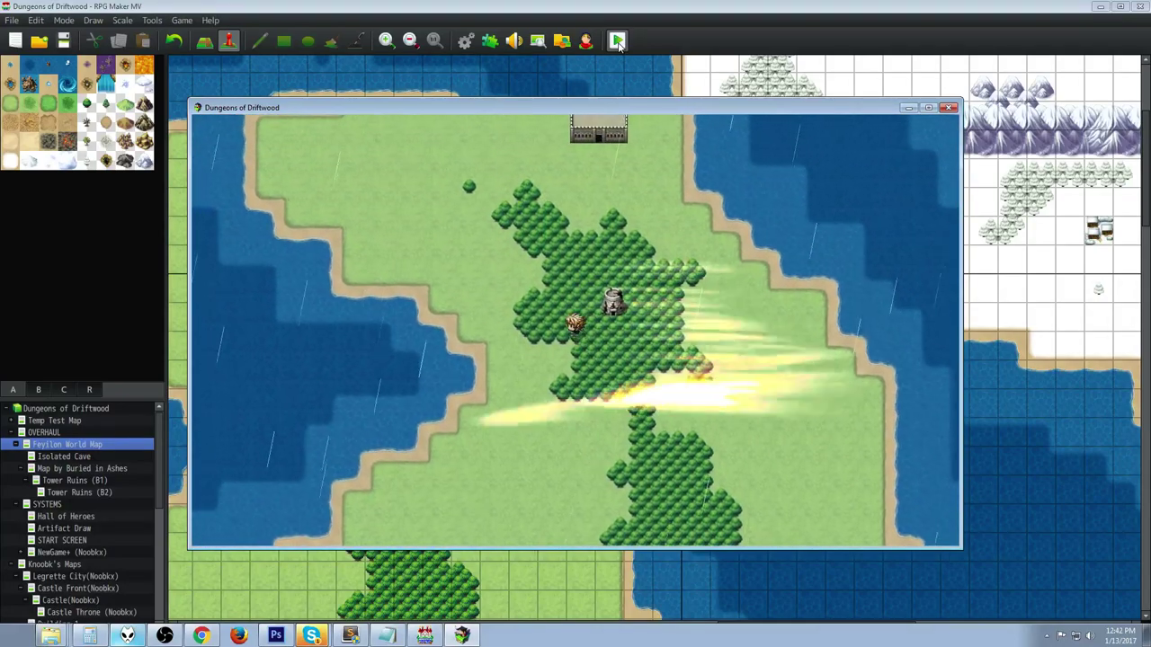
key("Left")
key("Up")
key("Right")
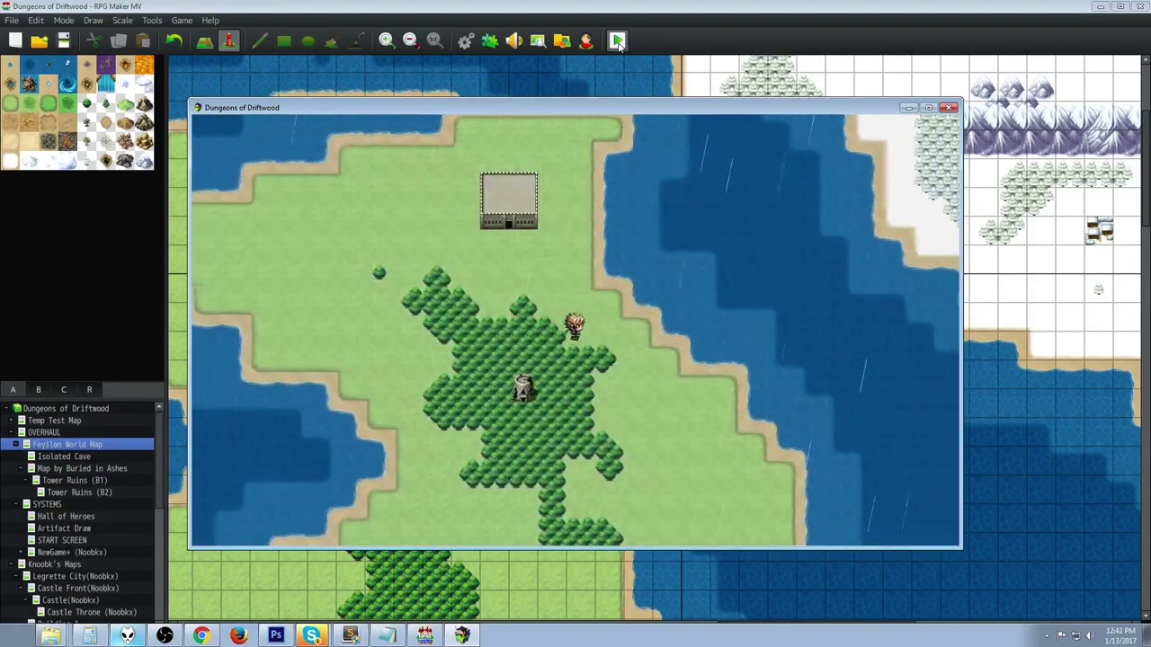
key("Down")
key("Down")
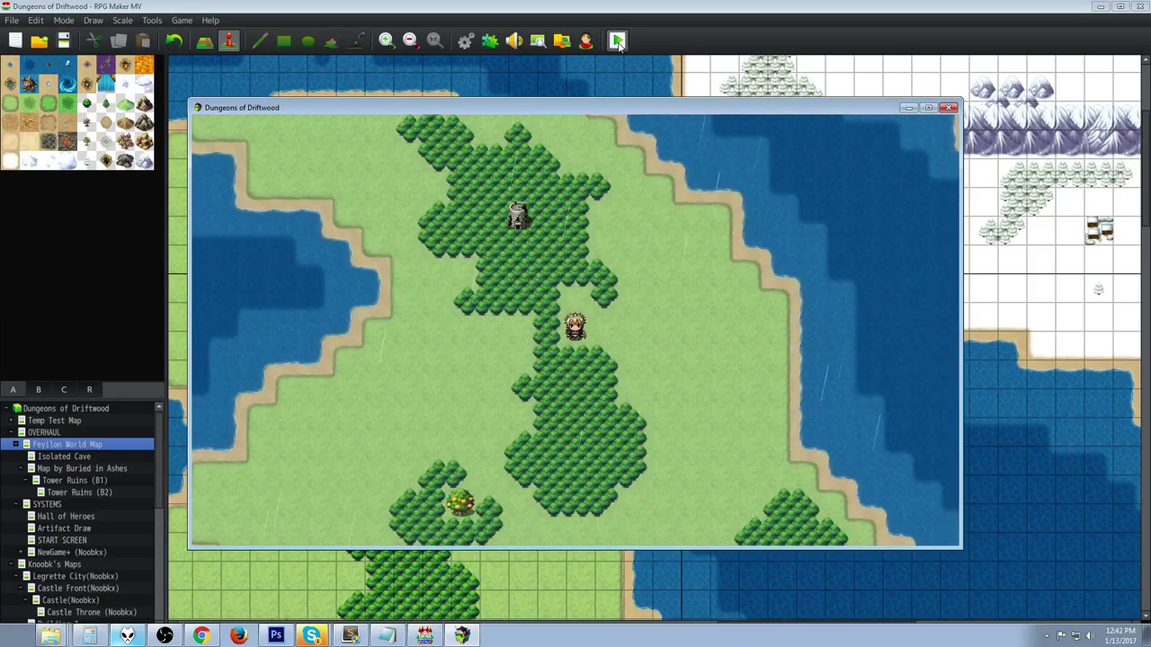
key("Down")
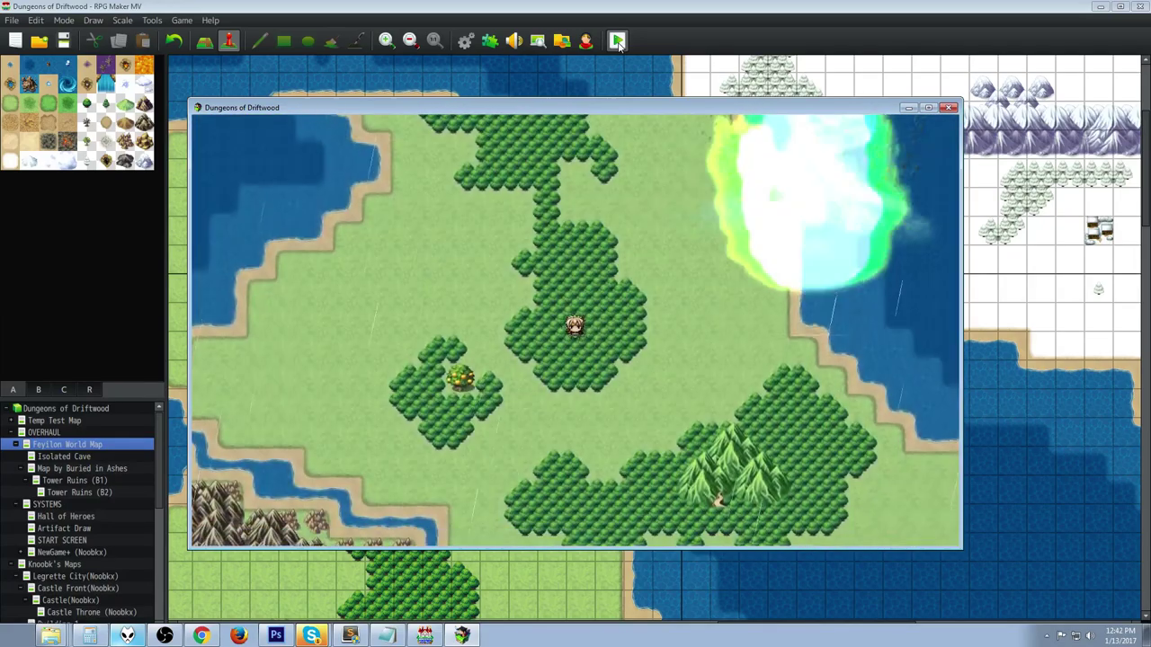